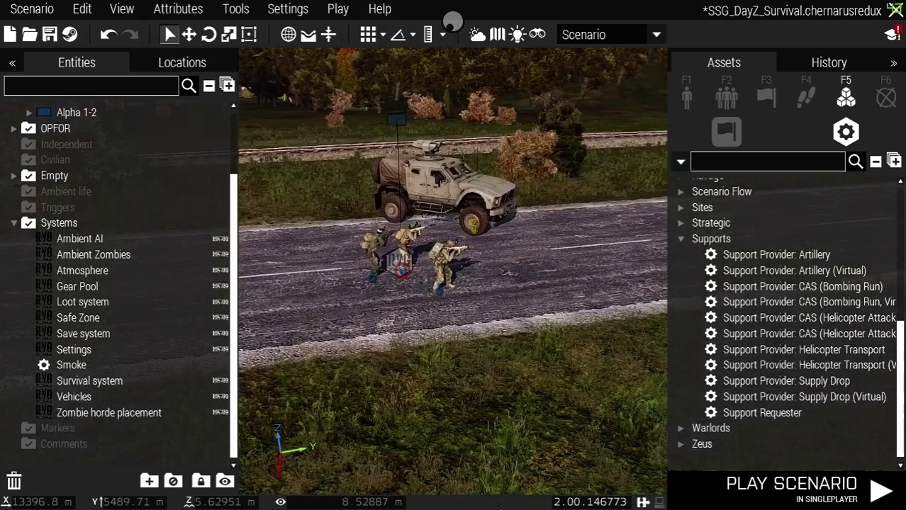
right_click_drag(501, 509, 381, 403)
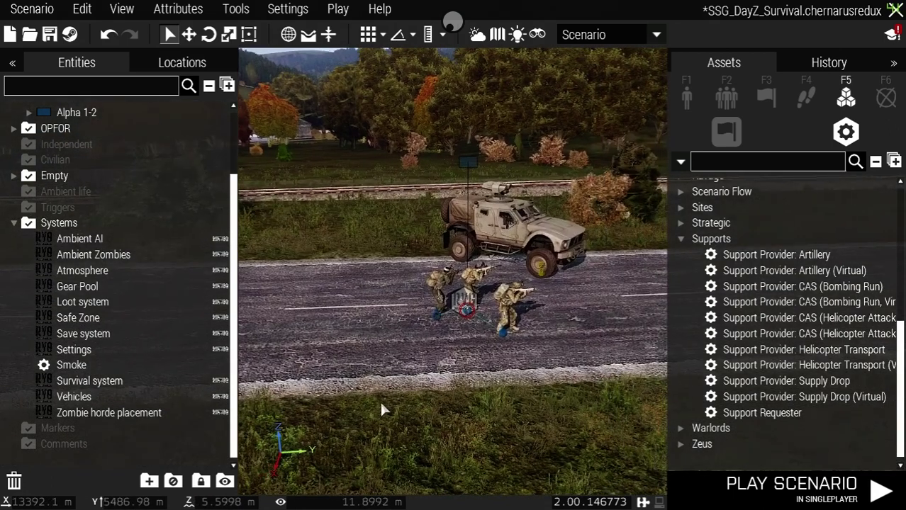
right_click_drag(395, 397, 609, 396)
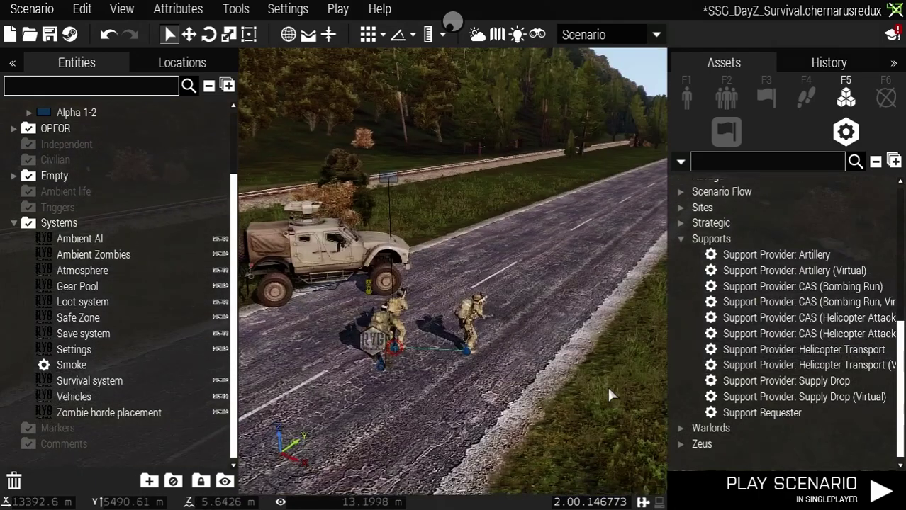
right_click_drag(606, 385, 550, 137)
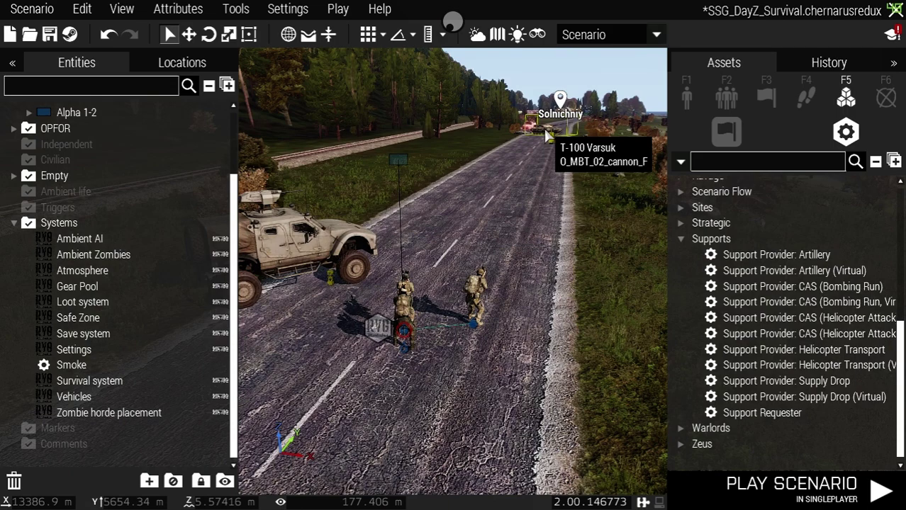
key("w")
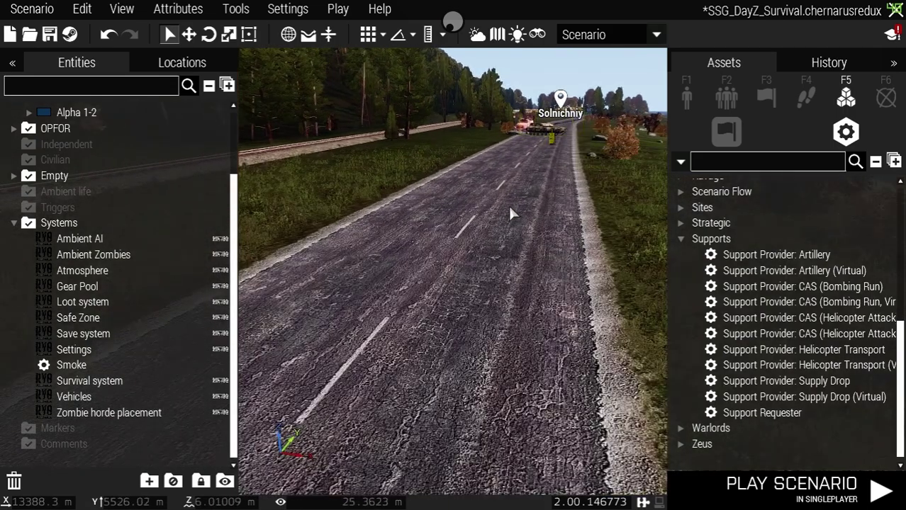
scroll(507, 204, "down", 5)
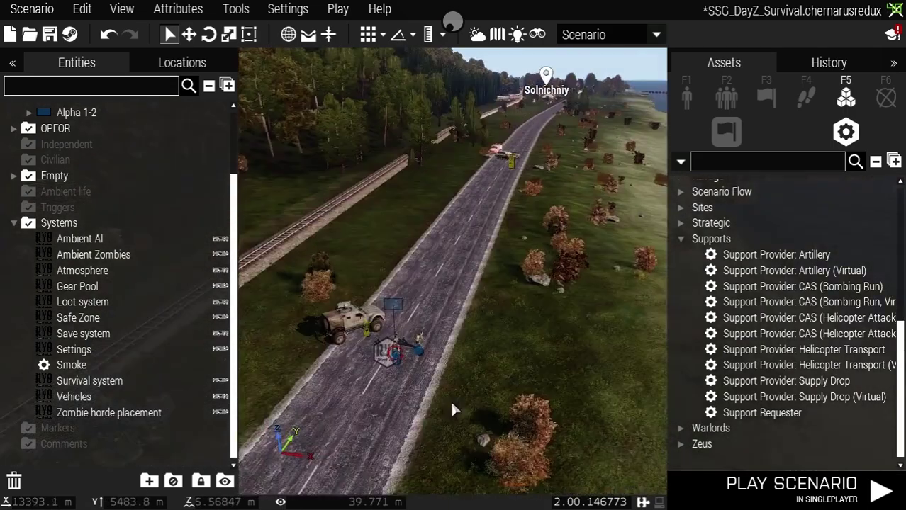
On the map, place a Support Provider: CAS (Bombing Run, Virtual) module on the coast south of the squad
key("m")
scroll(419, 361, "down", 4)
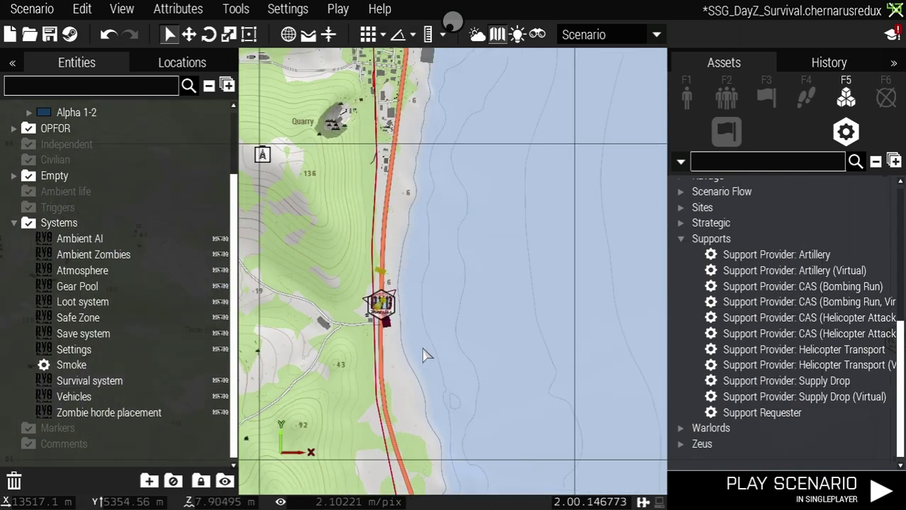
left_click(682, 240)
left_click(685, 93)
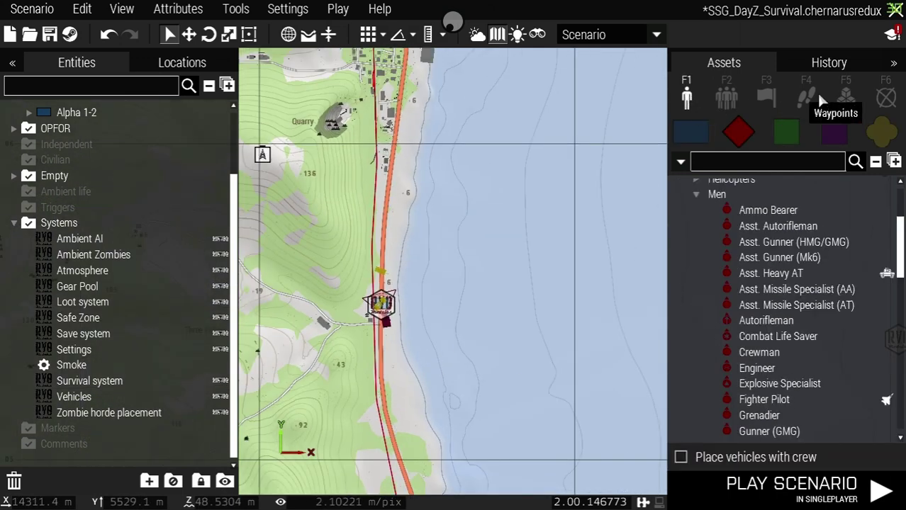
left_click(847, 93)
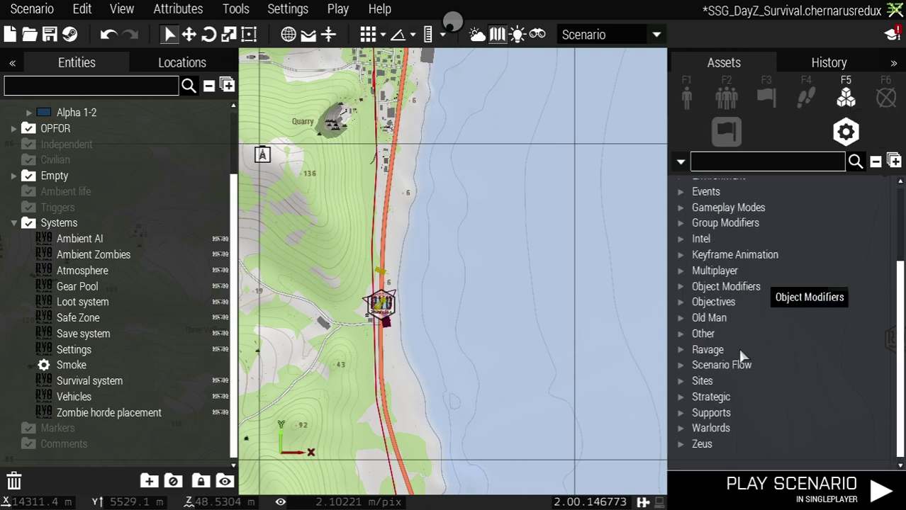
left_click(680, 412)
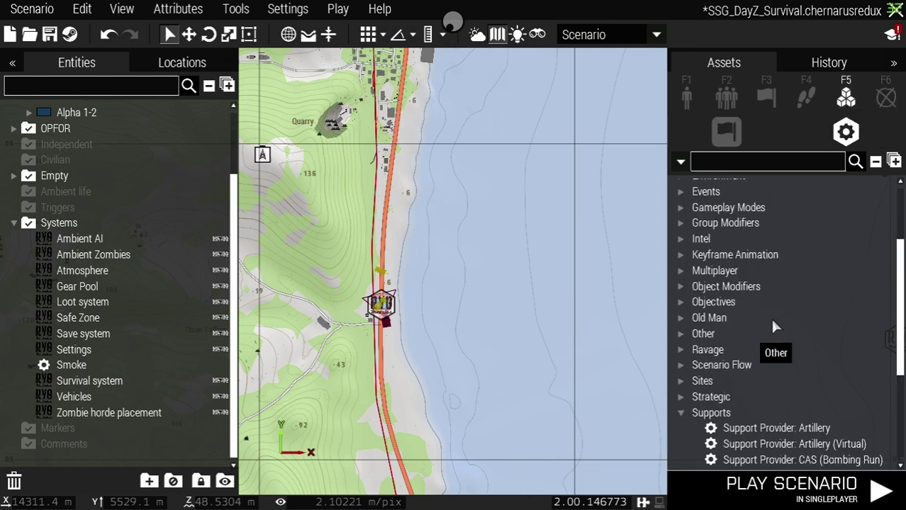
scroll(773, 315, "down", 3)
scroll(773, 315, "down", 3)
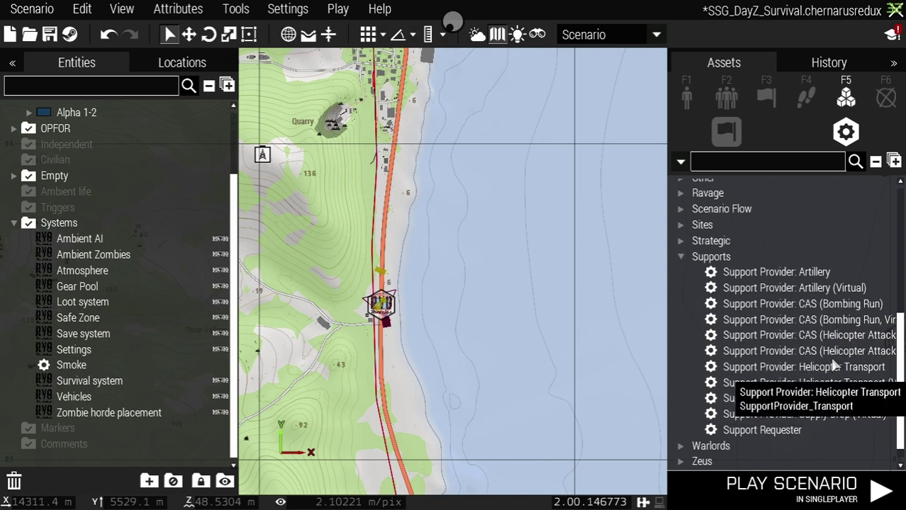
left_click(802, 323)
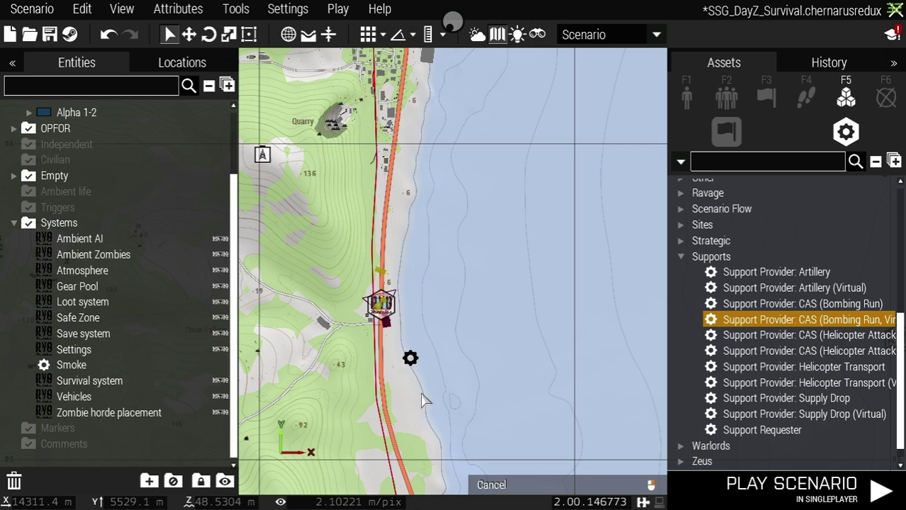
left_click(432, 417)
key("m")
right_click_drag(411, 314, 402, 251)
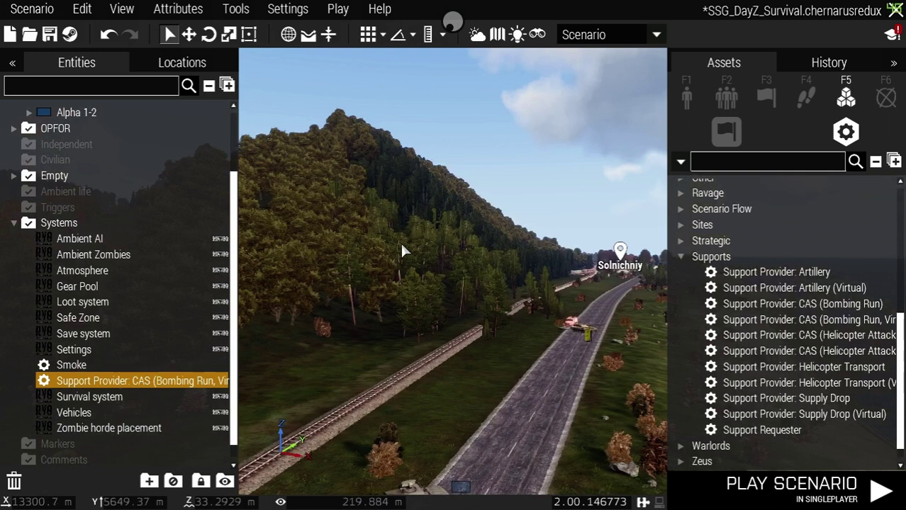
right_click_drag(402, 246, 434, 286)
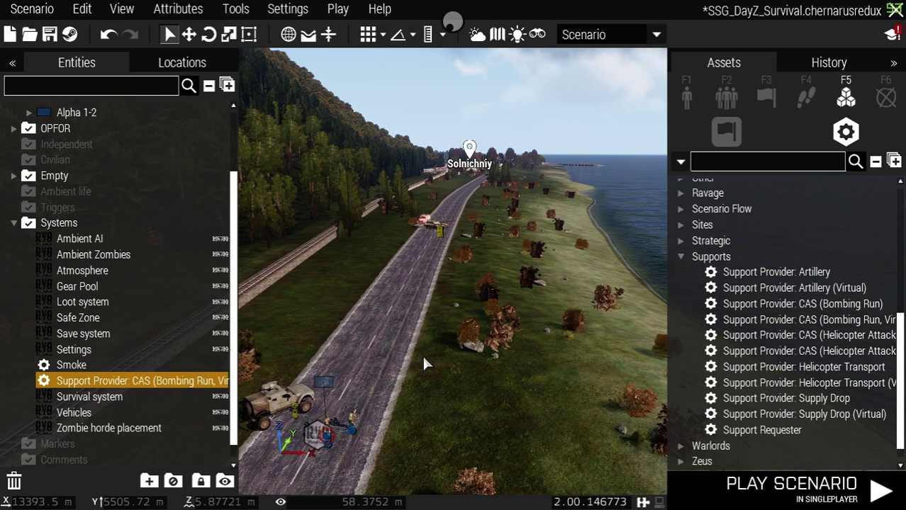
Move the bombing run support provider module farther south on the map, just north of Krutoy Cap
key("m")
scroll(480, 409, "down", 5)
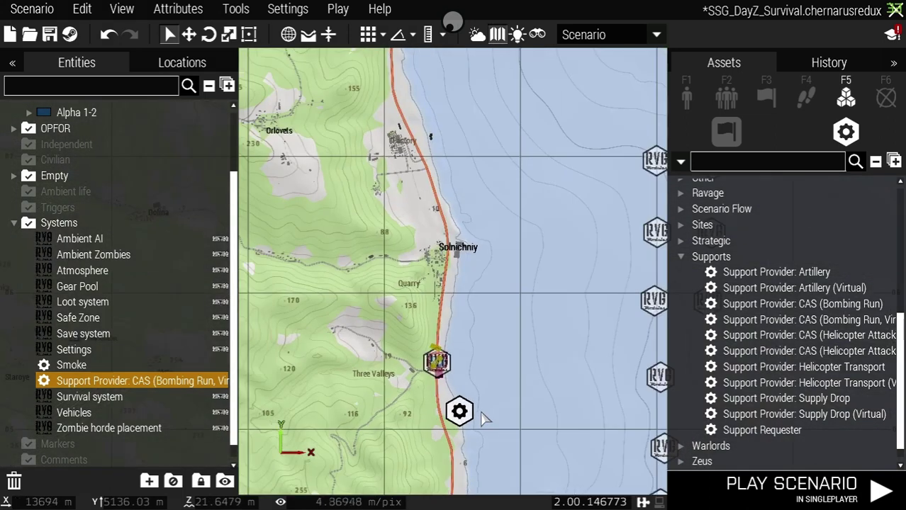
right_click_drag(514, 437, 522, 338)
left_click_drag(489, 323, 495, 411)
left_click(505, 463)
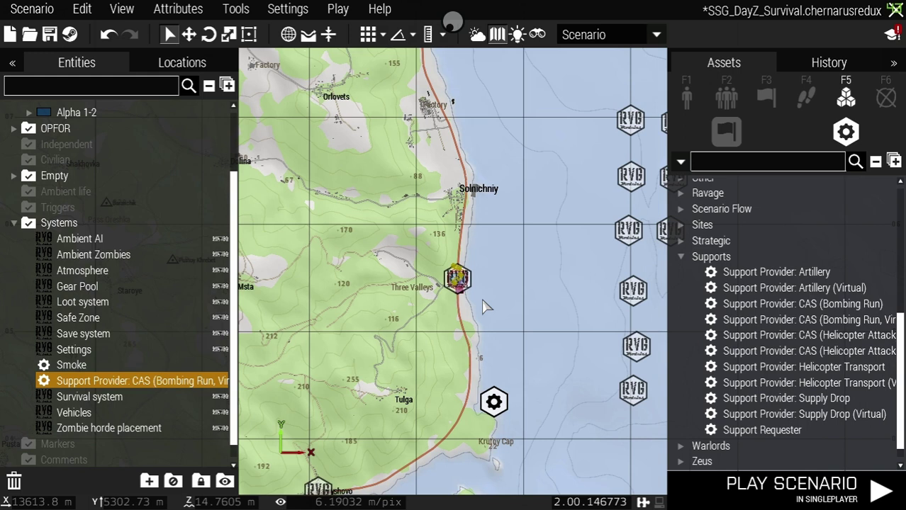
Place a Support Provider: CAS (Helicopter Attack, Virtual) module on the coast between the squad and the bombing run module
right_click_drag(511, 289, 510, 316)
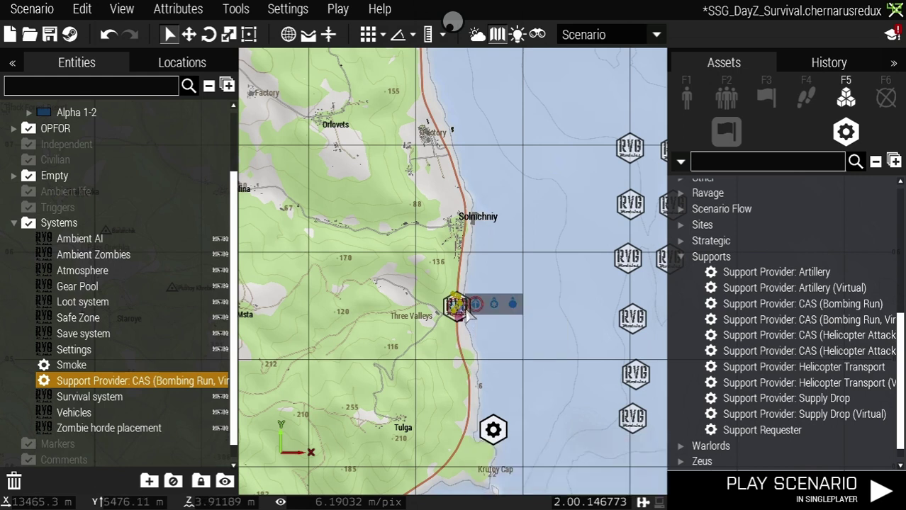
scroll(511, 336, "up", 3)
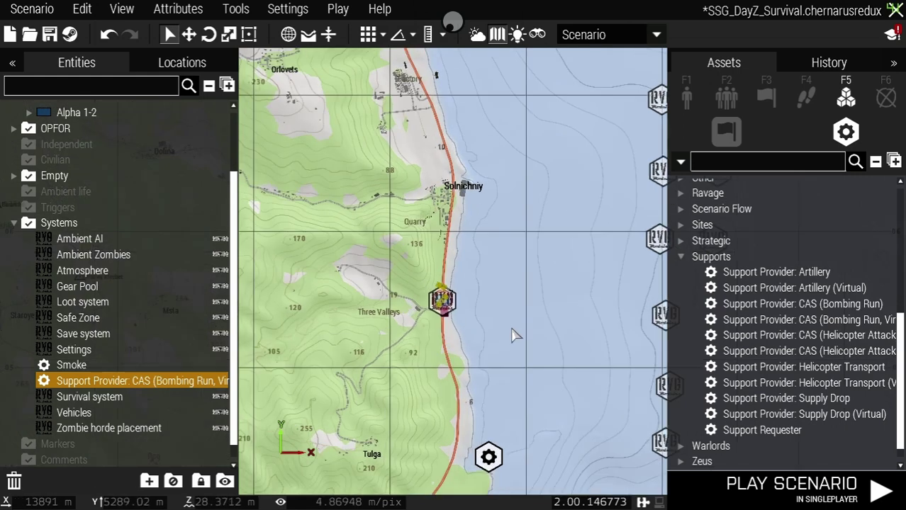
scroll(505, 346, "down", 4)
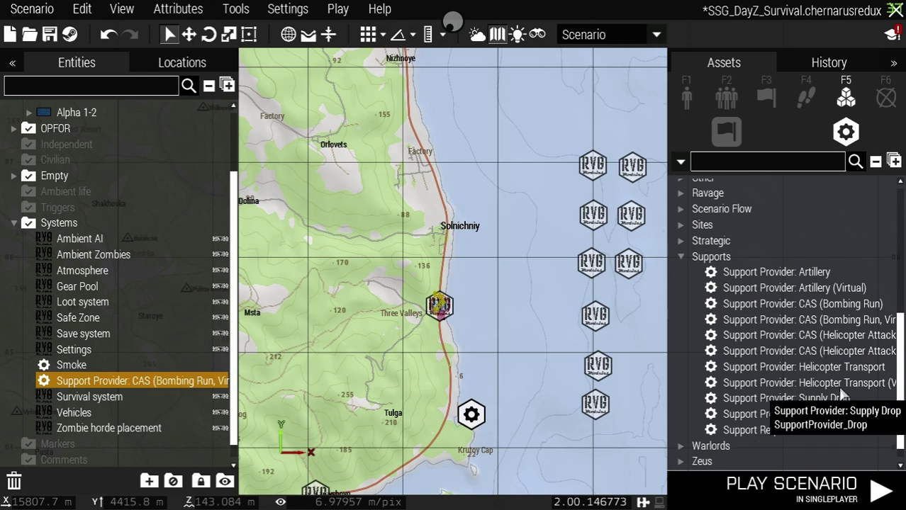
left_click(847, 351)
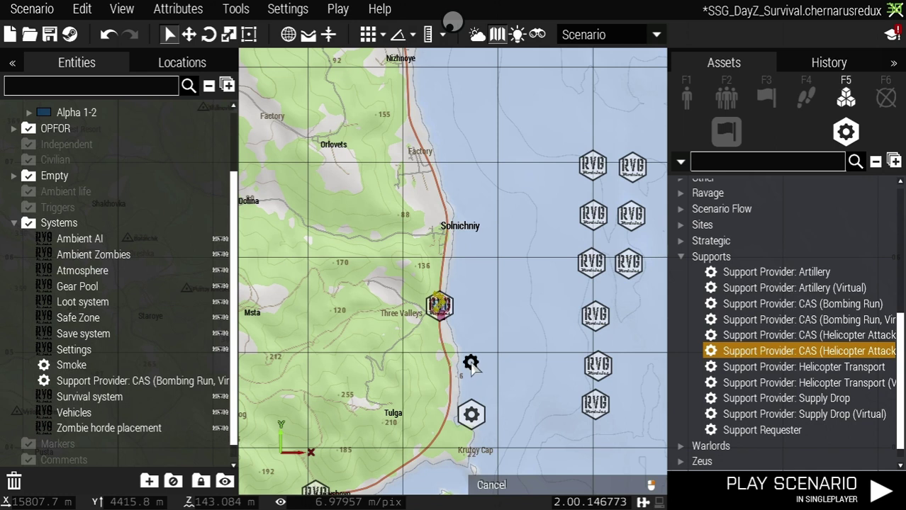
left_click(470, 363)
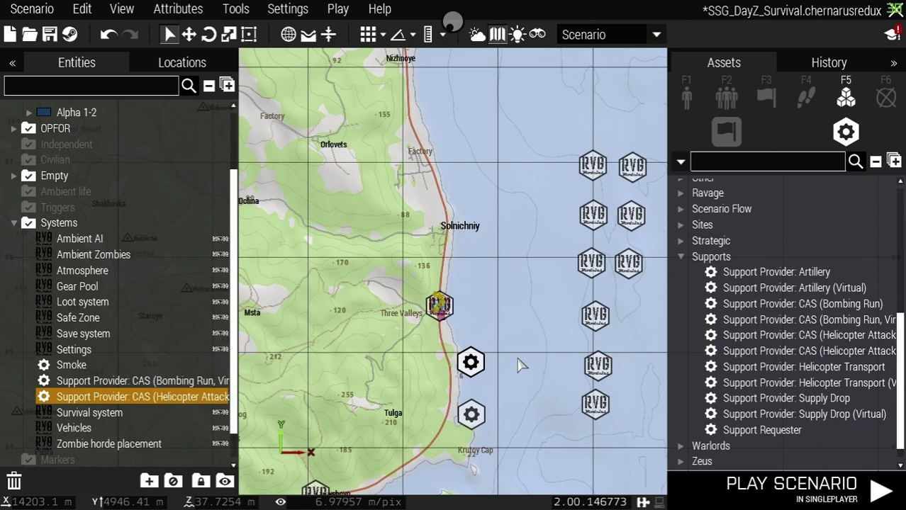
Place a Support Requester module offshore, east of the squad's position
scroll(519, 365, "up", 3)
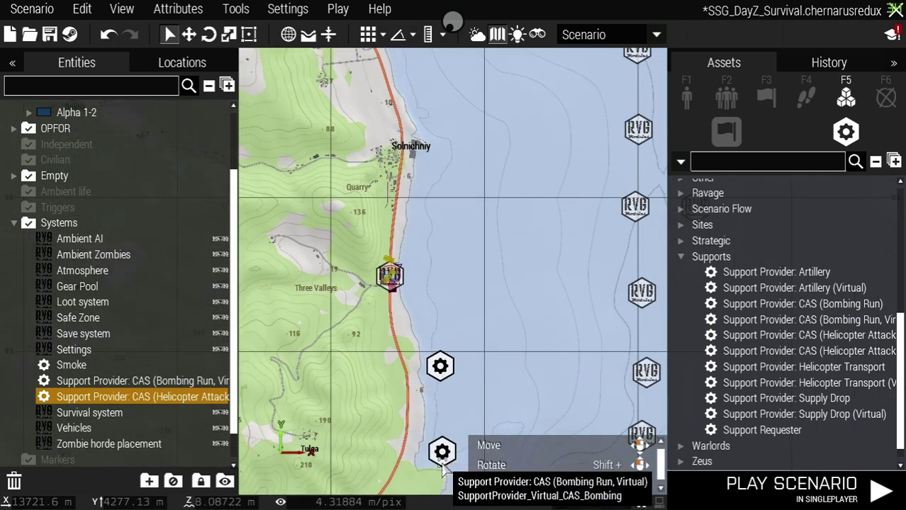
left_click(762, 430)
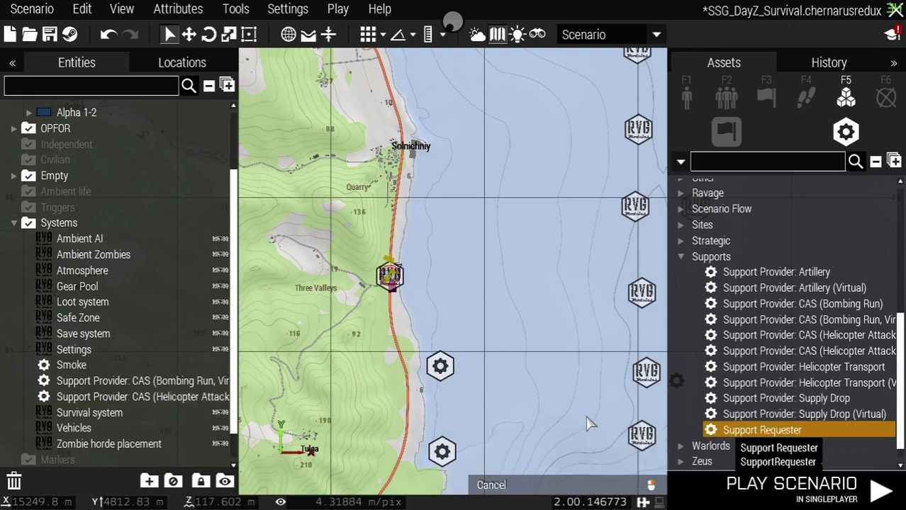
left_click(511, 293)
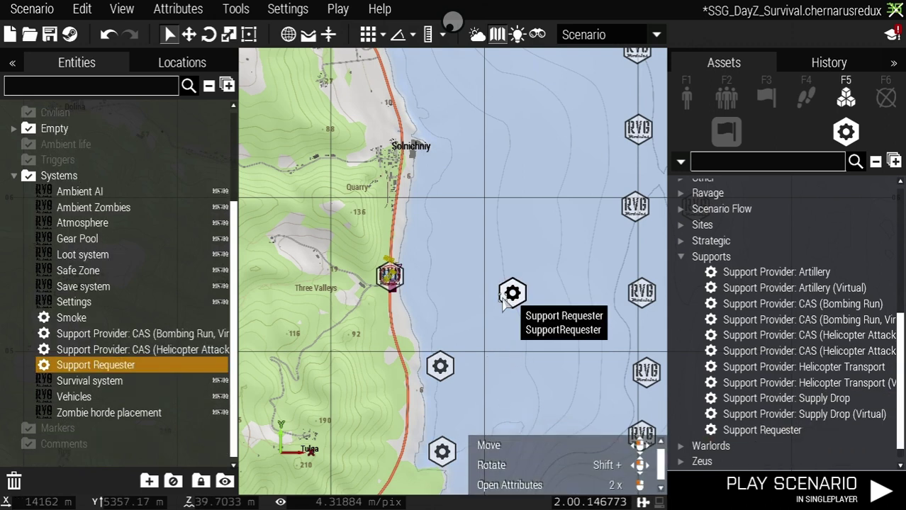
Sync both CAS support providers, the bombing run and the helicopter attack, to the Support Requester module
right_click(441, 452)
mouse_move(496, 221)
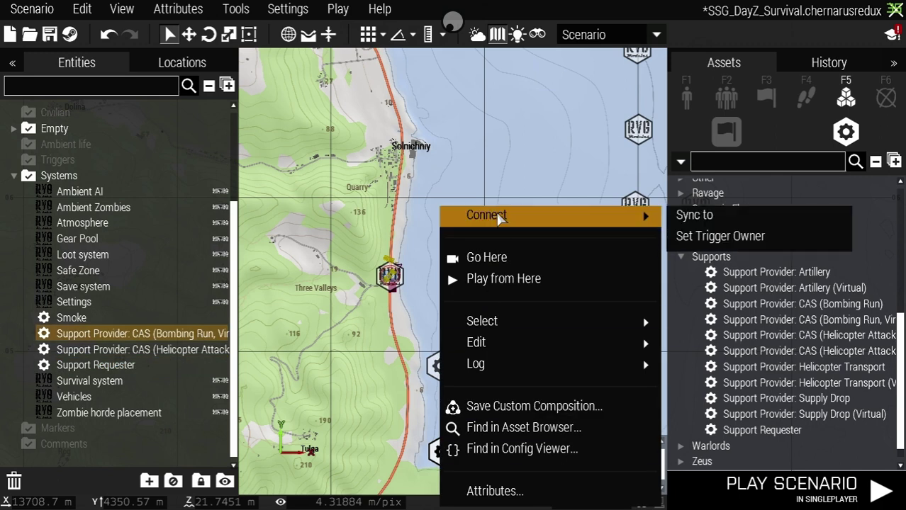
left_click(680, 217)
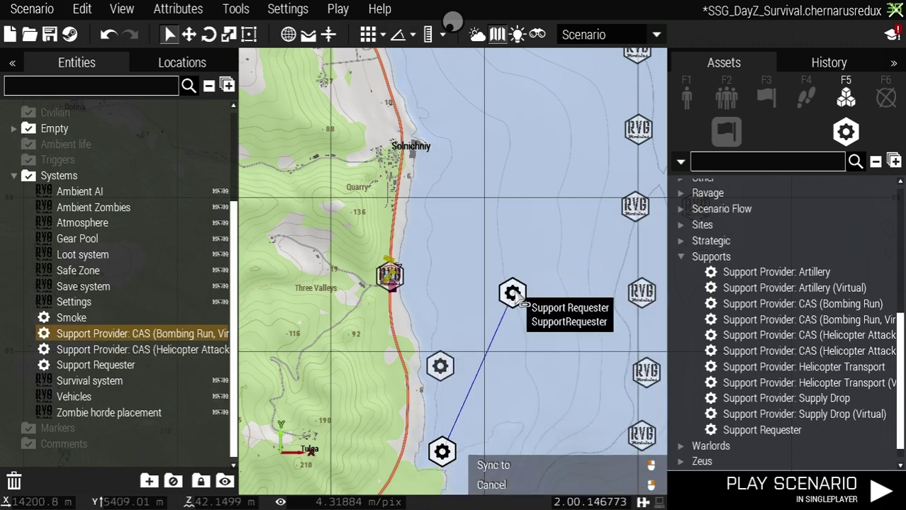
left_click(510, 293)
right_click(440, 366)
mouse_move(526, 222)
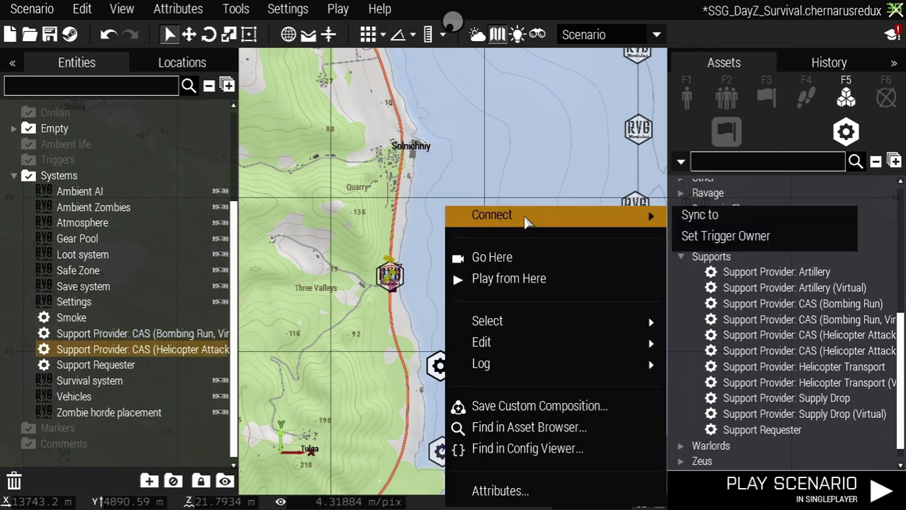
left_click(683, 217)
left_click(512, 293)
Sync the squad's Autorifleman on the coastal road to the Support Requester module
scroll(460, 328, "up", 4)
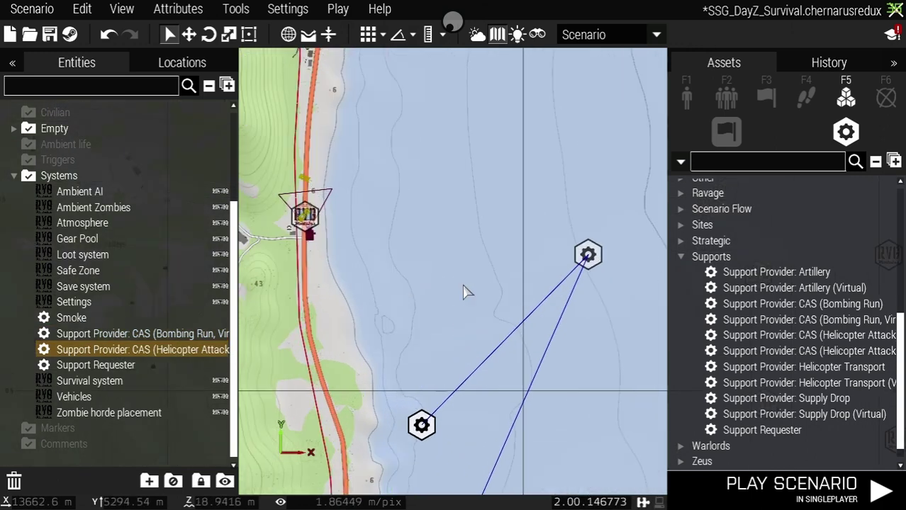
right_click_drag(429, 294, 476, 290)
scroll(439, 275, "up", 3)
scroll(354, 254, "up", 2)
scroll(363, 253, "up", 2)
right_click_drag(358, 213, 448, 321)
scroll(367, 220, "up", 2)
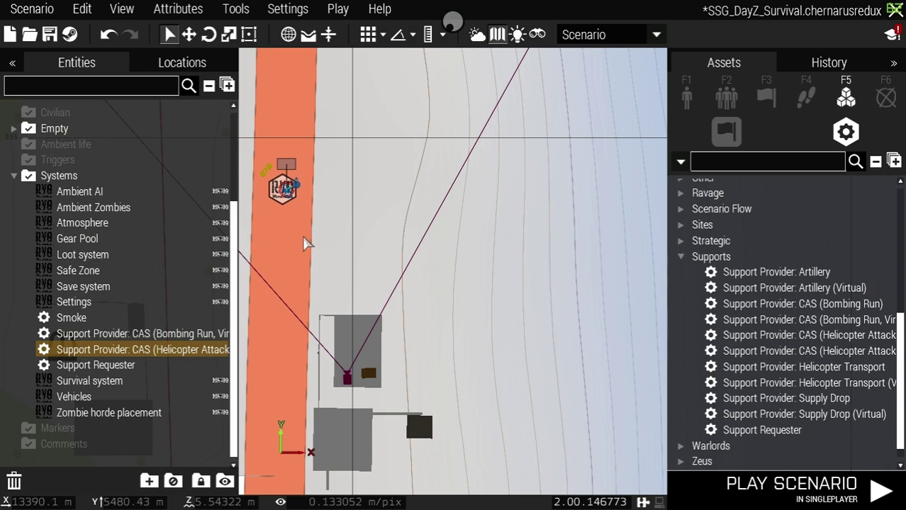
scroll(189, 221, "up", 3)
left_click_drag(347, 223, 423, 253)
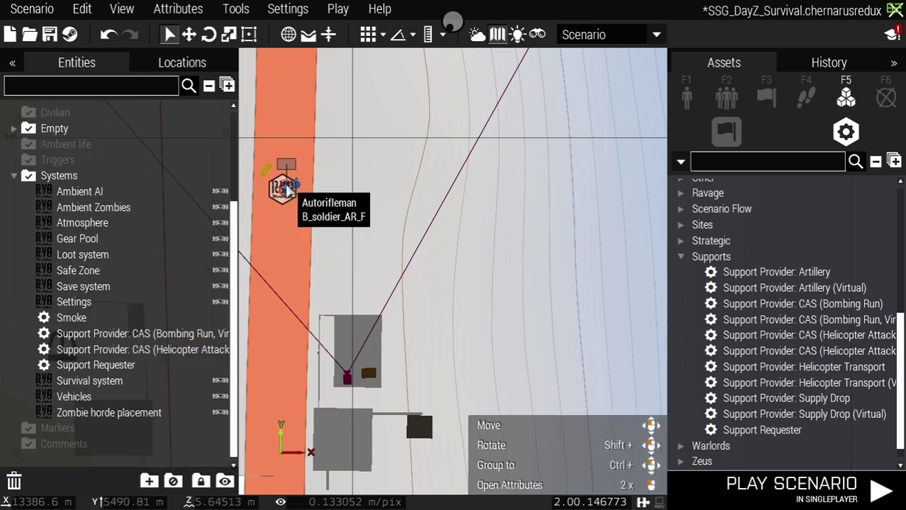
right_click(287, 188)
mouse_move(333, 107)
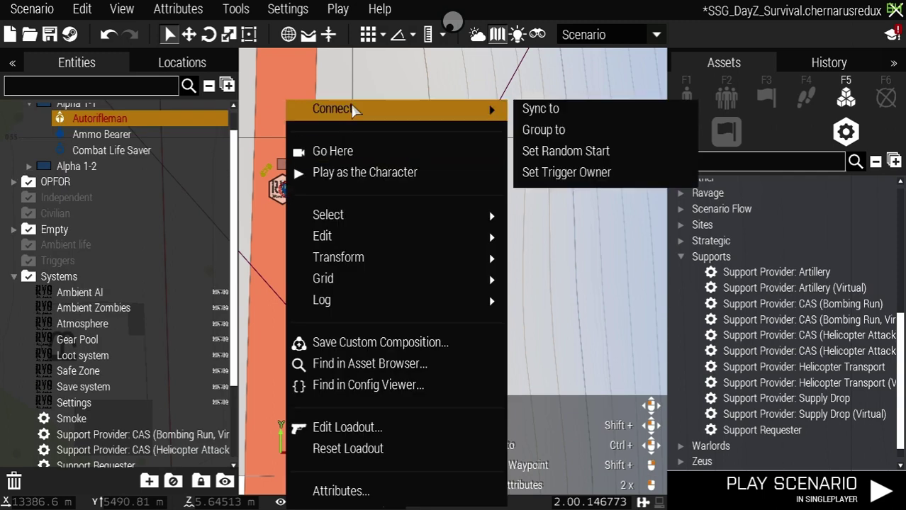
left_click(540, 109)
scroll(461, 298, "down", 5)
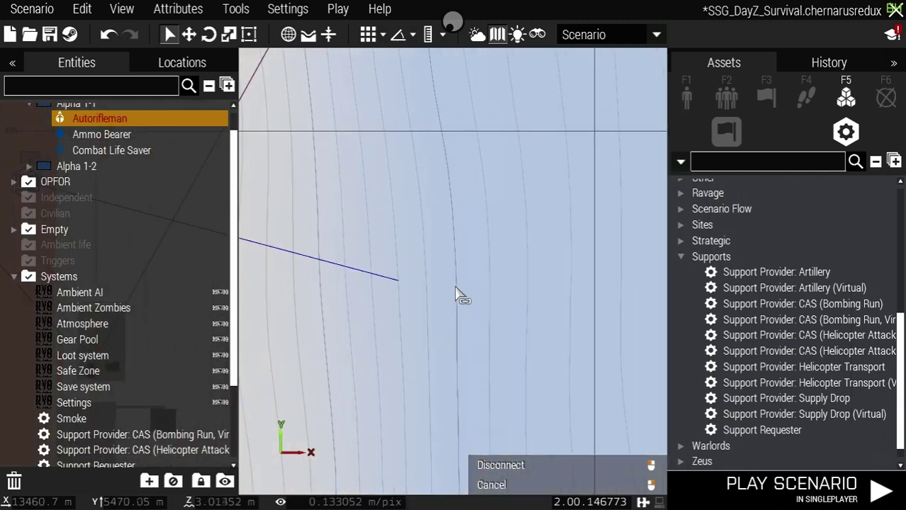
scroll(458, 305, "down", 4)
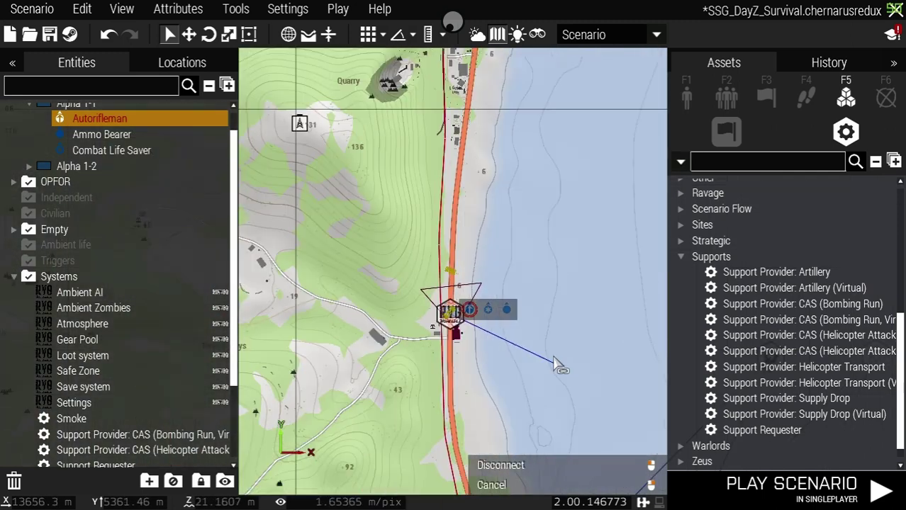
left_click(640, 280)
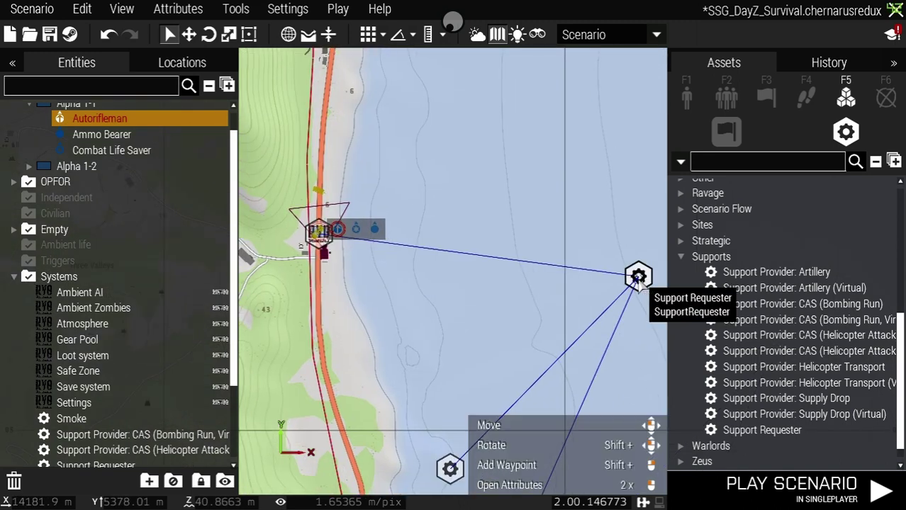
scroll(424, 343, "down", 2)
scroll(424, 342, "down", 1)
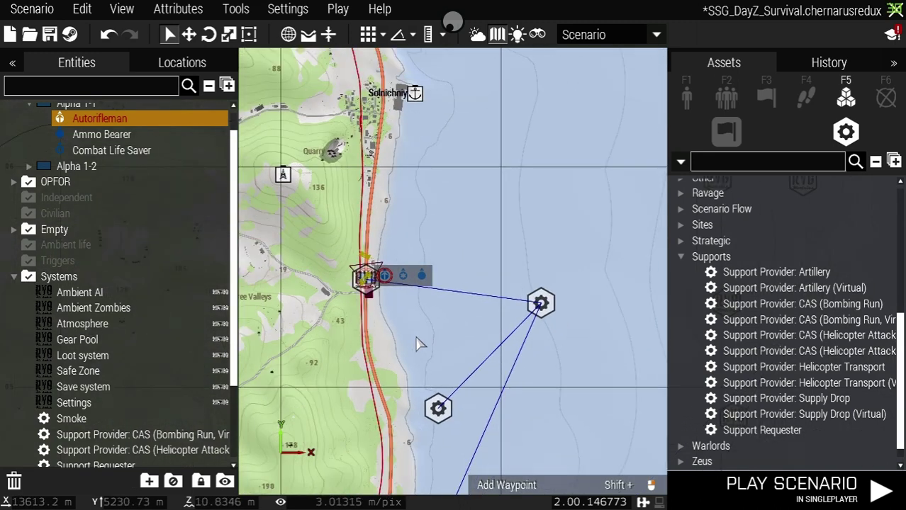
right_click_drag(424, 341, 435, 258)
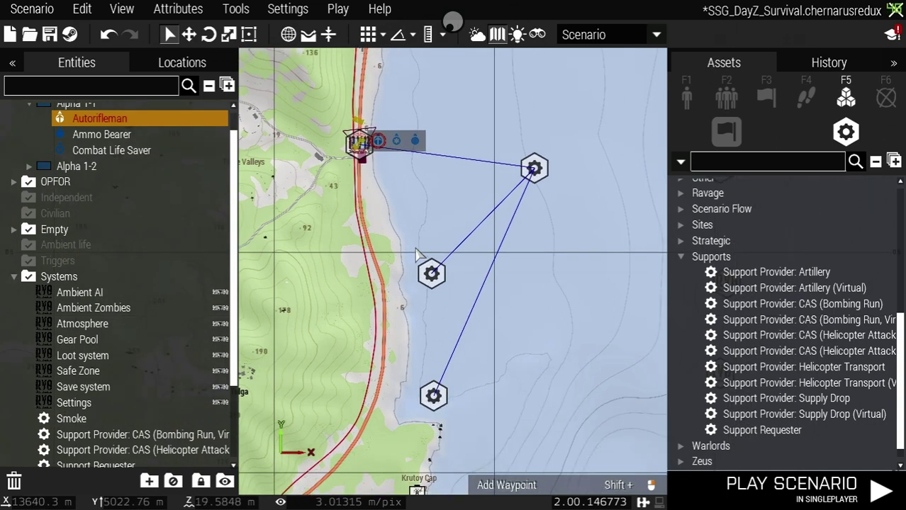
Switch from the map to the 3D view and bring the squad beside the vehicle on the coastal road into view
scroll(417, 255, "up", 1)
right_click_drag(361, 187, 372, 364)
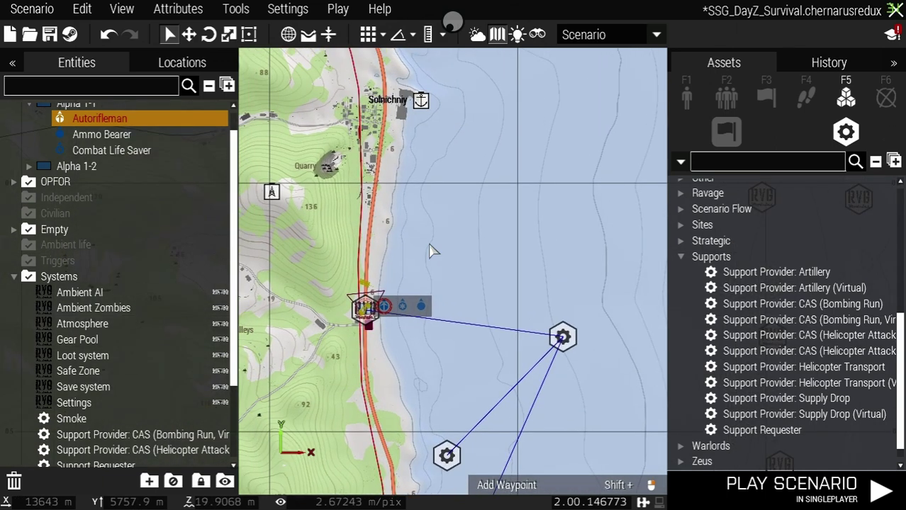
scroll(429, 245, "up", 2)
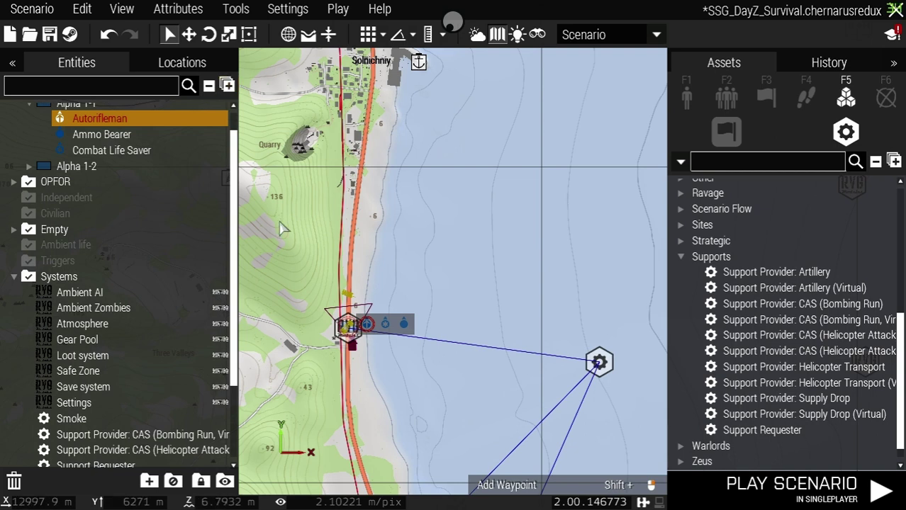
scroll(370, 305, "up", 6)
scroll(365, 312, "up", 3)
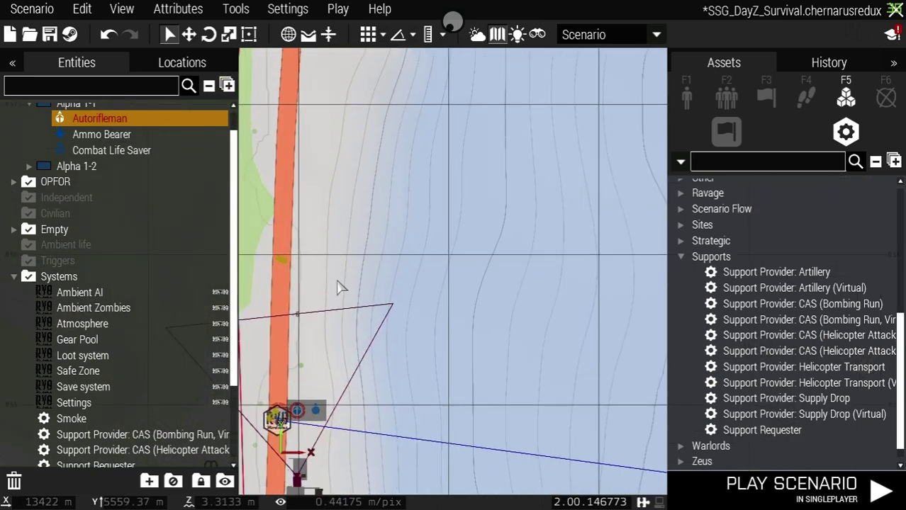
scroll(332, 312, "up", 4)
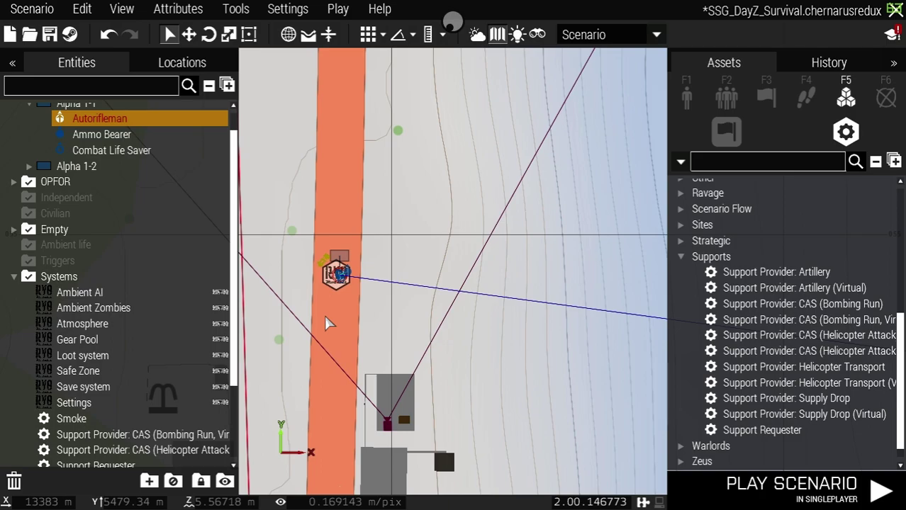
key("m")
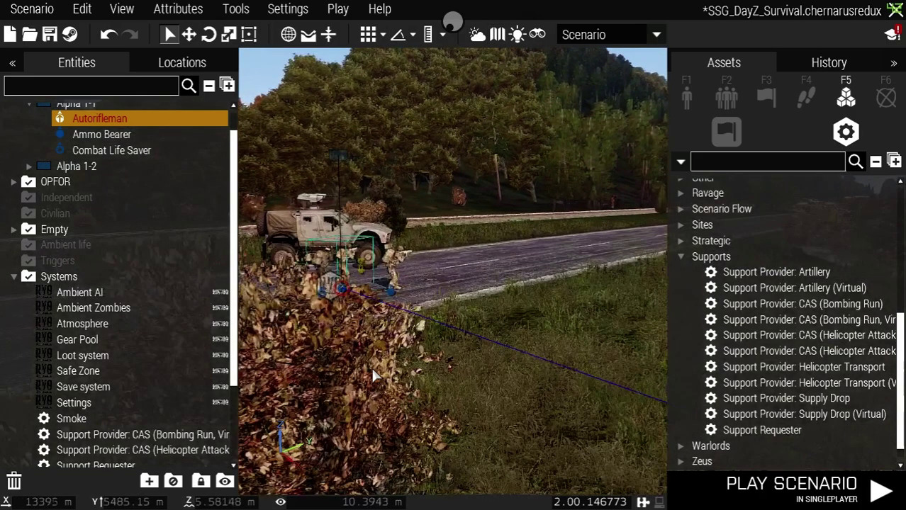
key("w")
right_click_drag(373, 376, 488, 326)
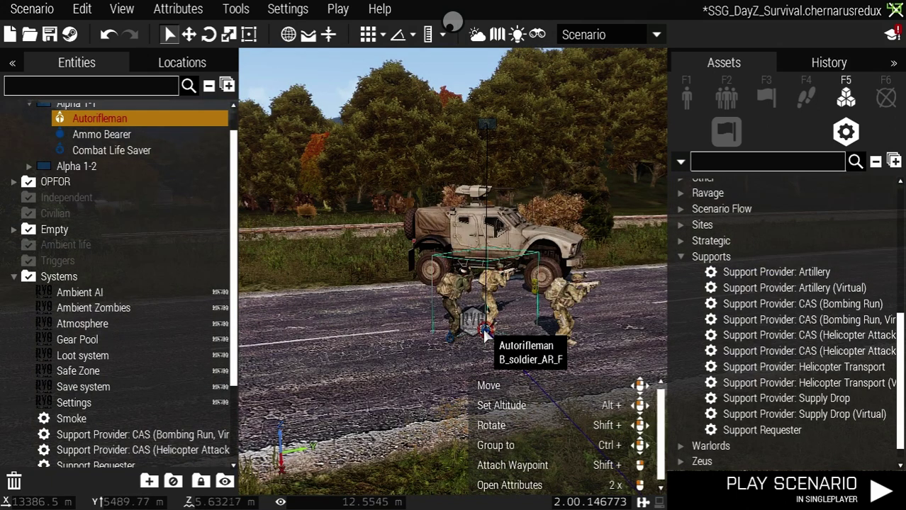
Open the Autorifleman's loadout for editing and check which laser designator occupies the binocular slot
double_click(487, 338)
left_click(647, 477)
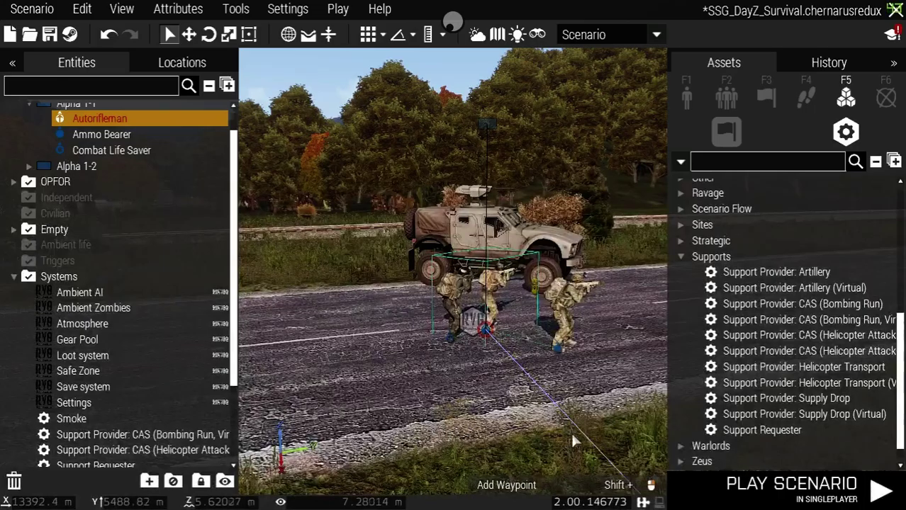
right_click(486, 337)
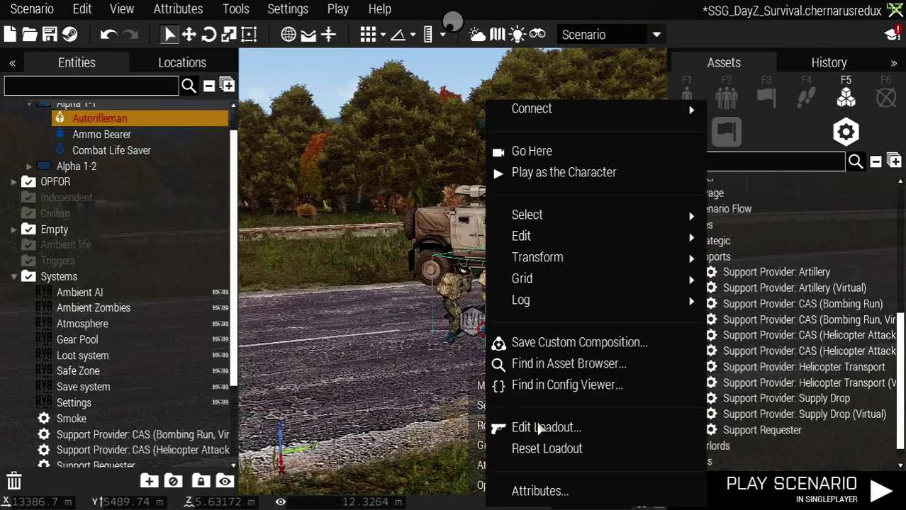
left_click(543, 426)
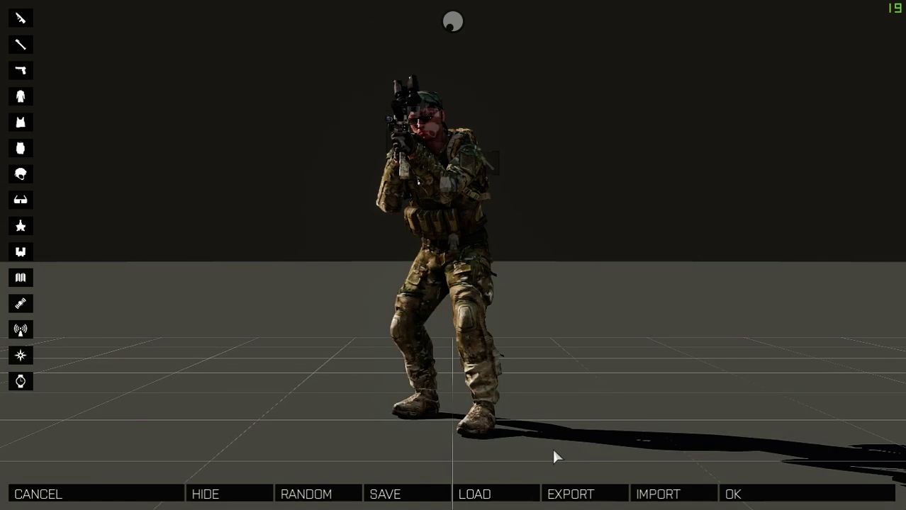
right_click_drag(385, 351, 626, 351)
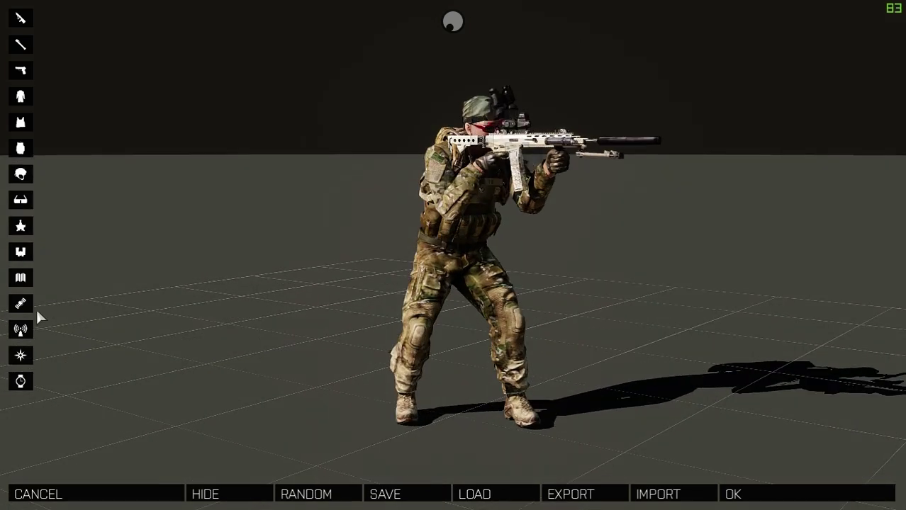
left_click(21, 252)
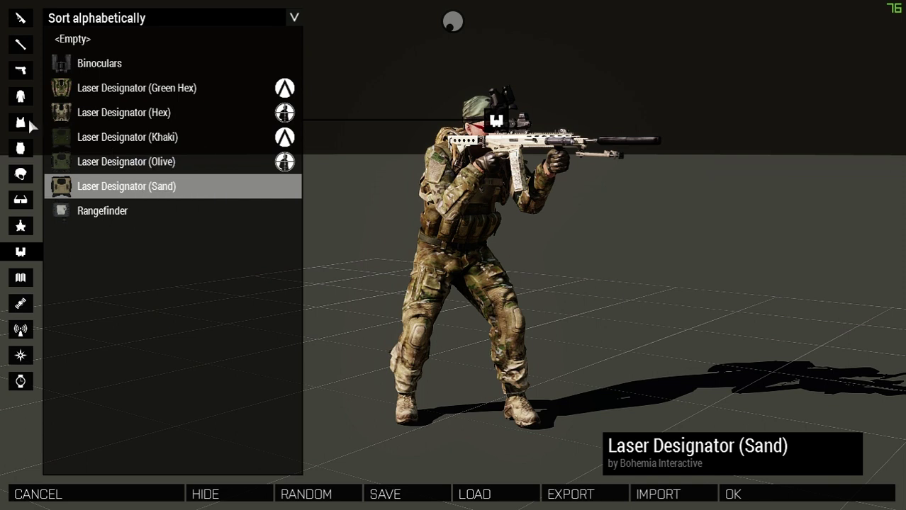
Increase the Designator Batteries in the Autorifleman's Assault Pack (Hex) to 3 and accept the loadout
left_click(30, 149)
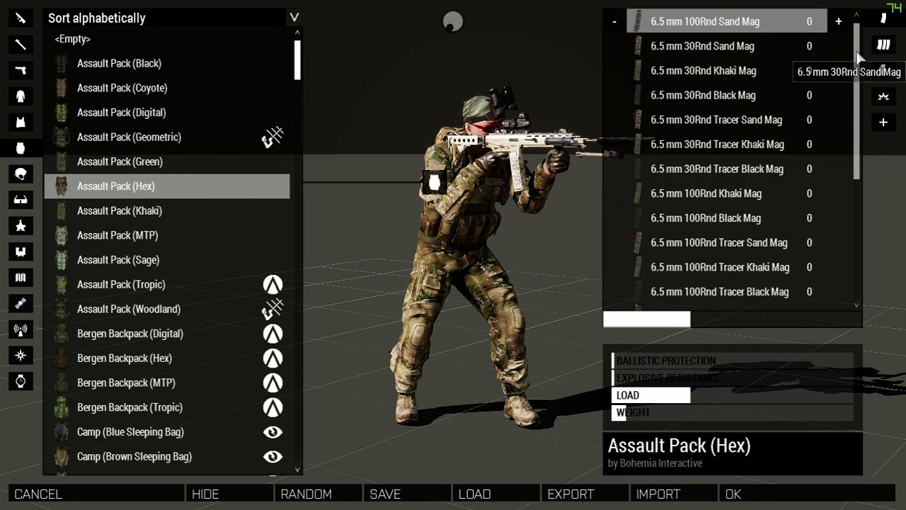
left_click(884, 44)
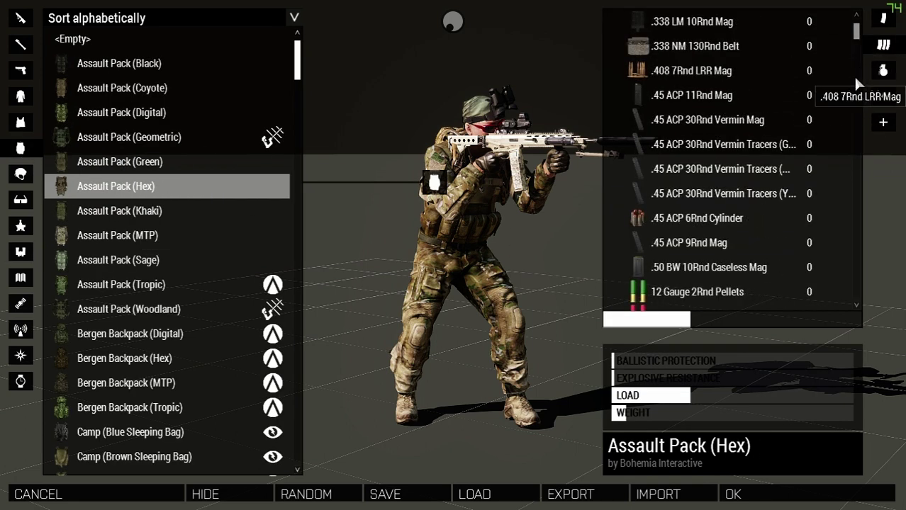
scroll(854, 74, "down", 5)
left_click_drag(859, 70, 863, 204)
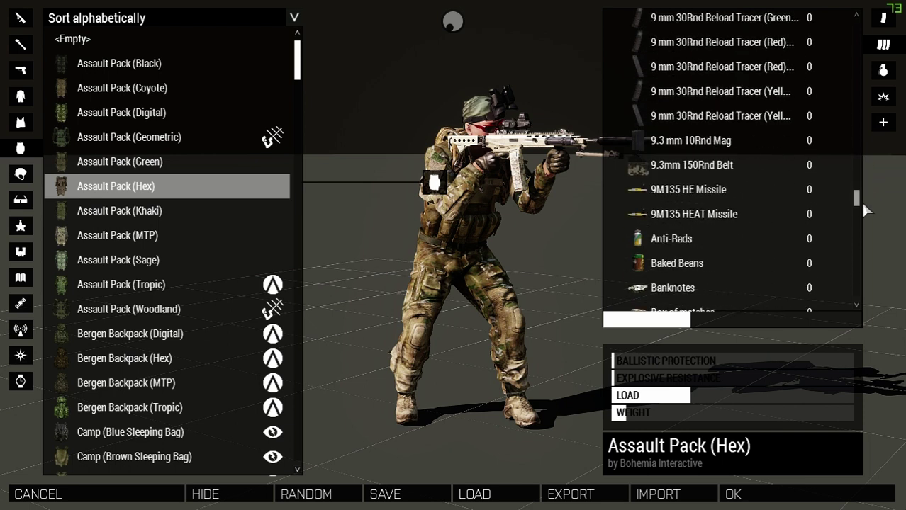
scroll(733, 237, "down", 3)
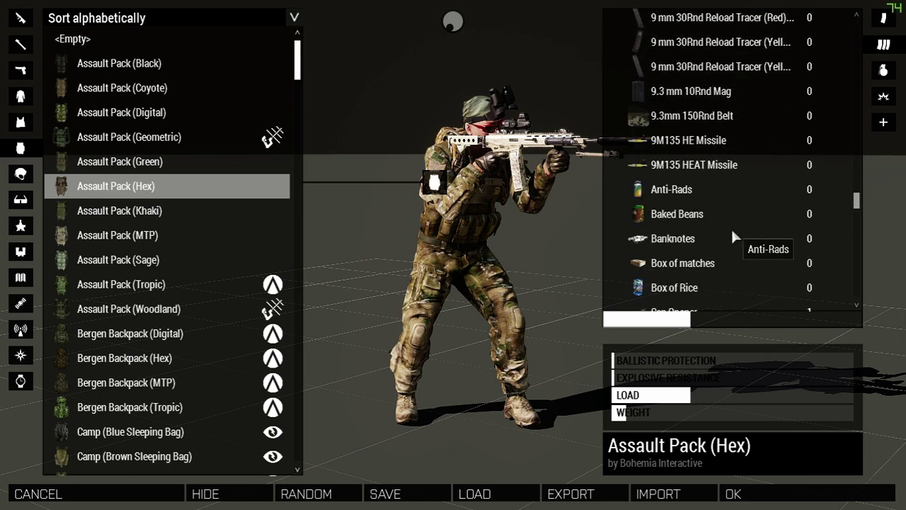
scroll(736, 234, "down", 5)
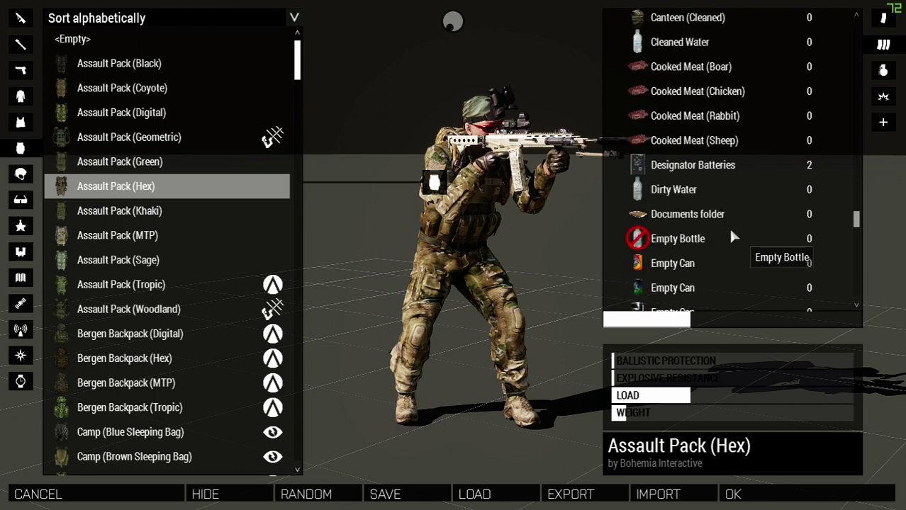
left_click(719, 168)
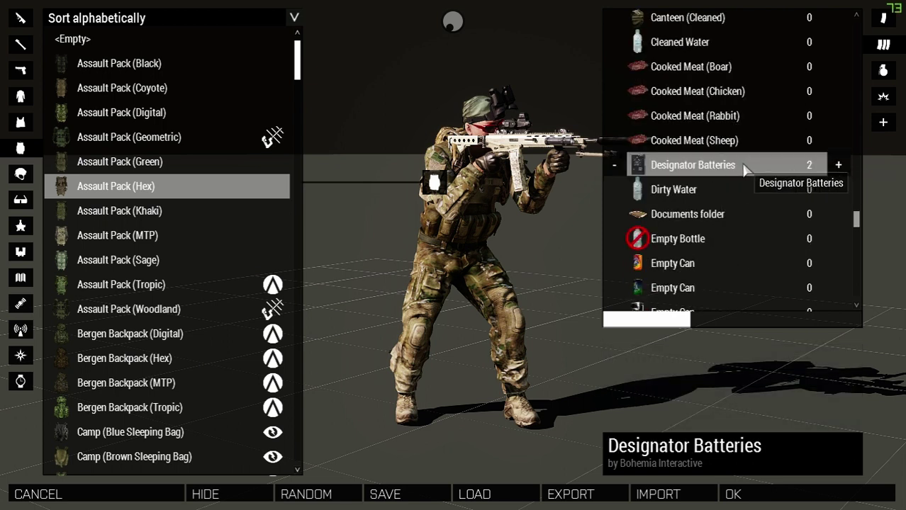
left_click(838, 164)
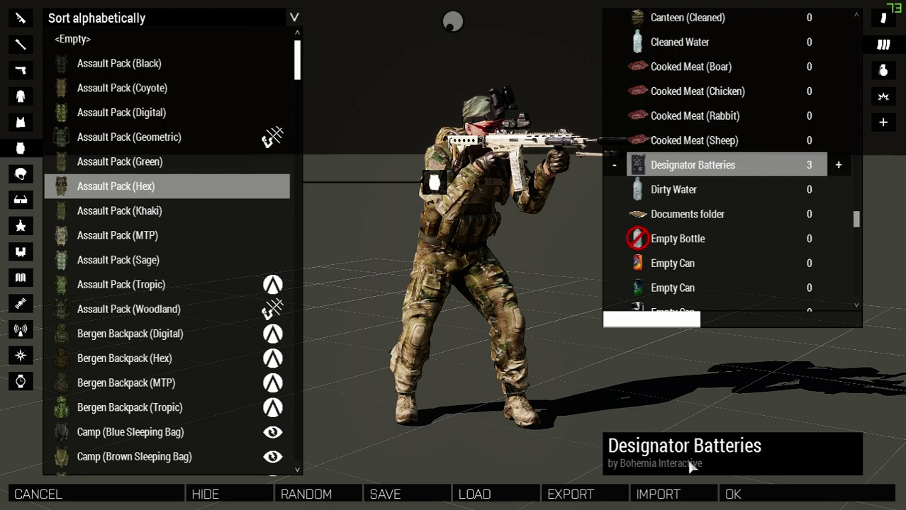
left_click(733, 494)
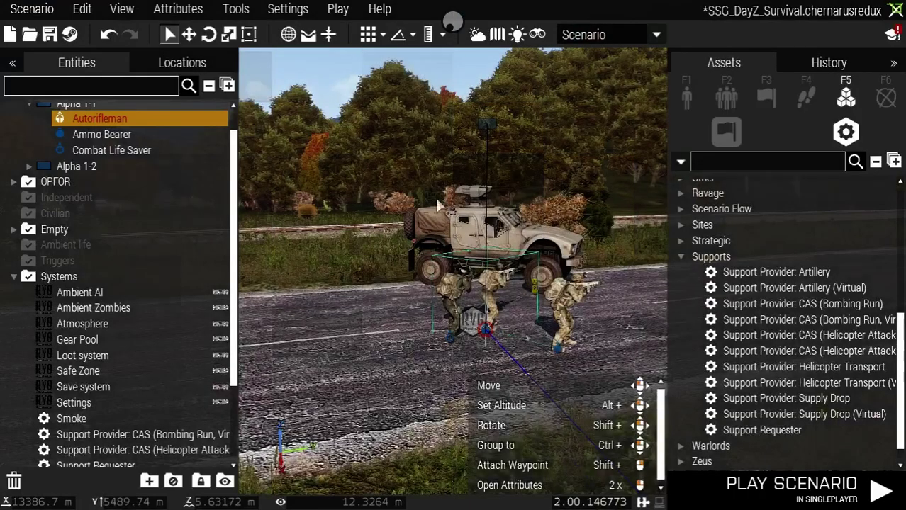
Save the scenario and start playing it in singleplayer
left_click(32, 8)
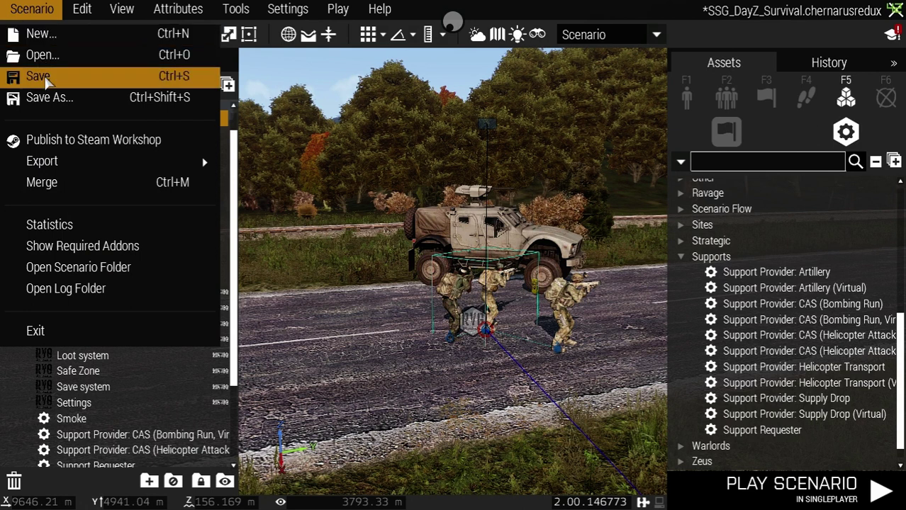
left_click(39, 77)
right_click_drag(343, 343, 442, 337)
left_click(741, 484)
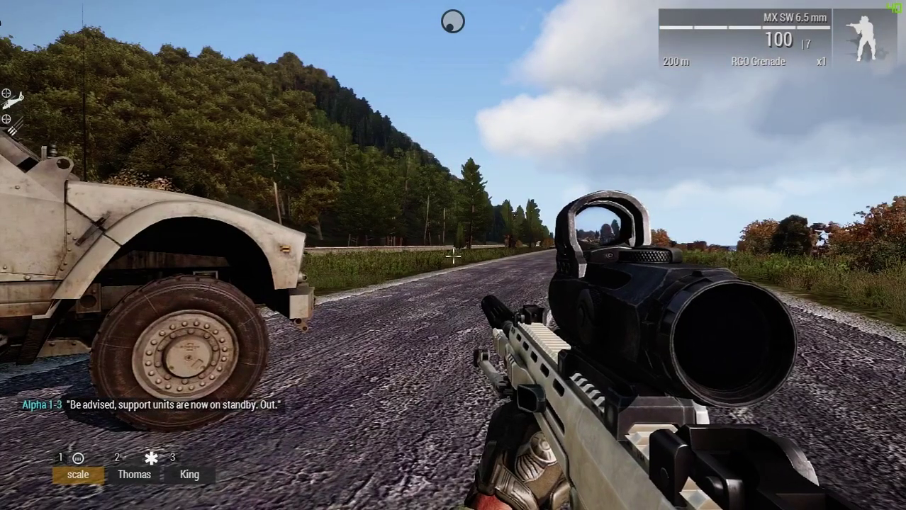
Switch to third-person view and review the CAS helicopter attack and bombing run options among the available supports, then dismiss them
key("KP_Enter")
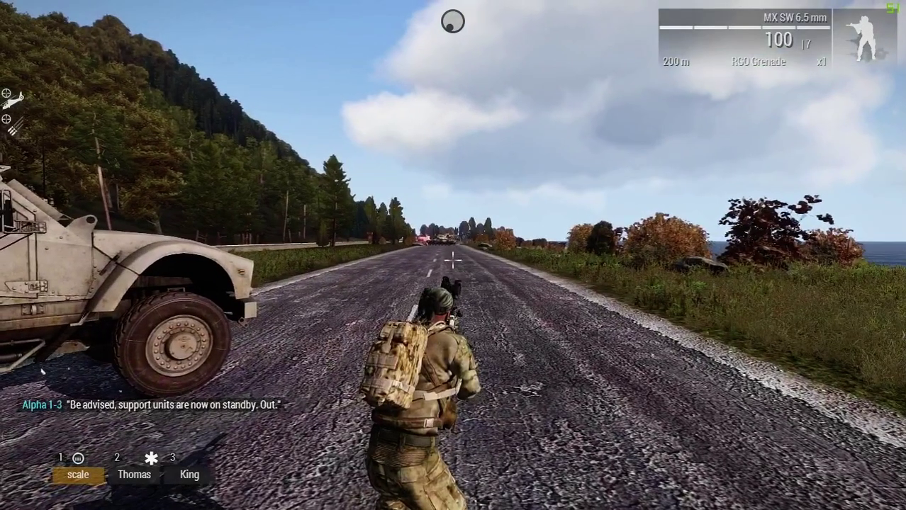
key("0")
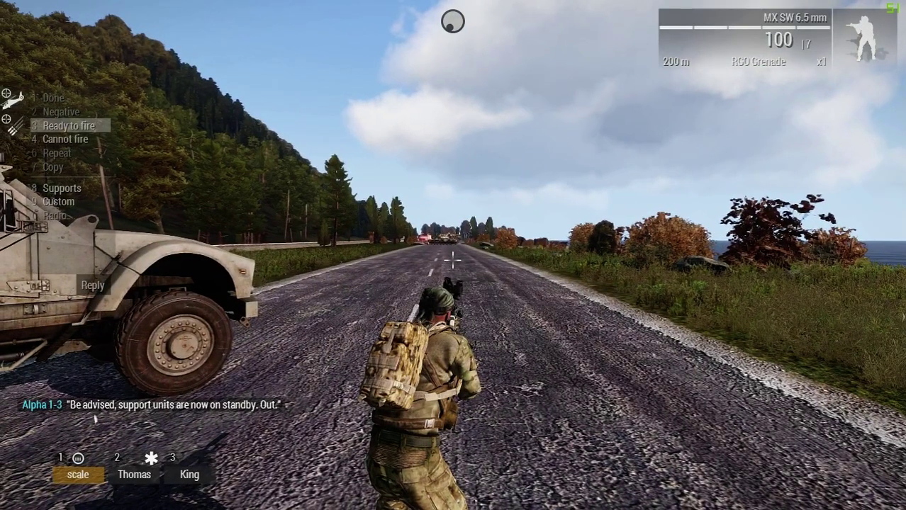
scroll(453, 260, "down", 5)
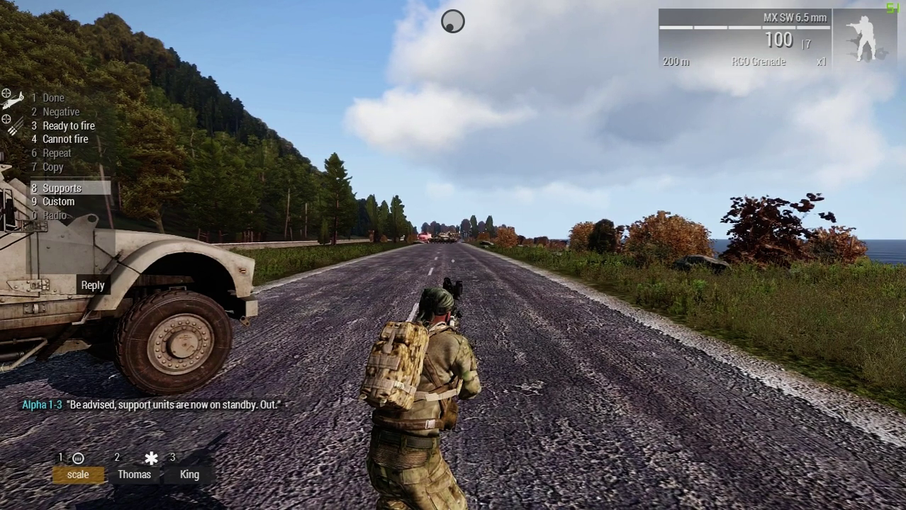
middle_click(453, 260)
scroll(453, 261, "down", 1)
scroll(453, 261, "up", 1)
scroll(453, 260, "down", 1)
scroll(453, 261, "up", 1)
scroll(453, 261, "down", 1)
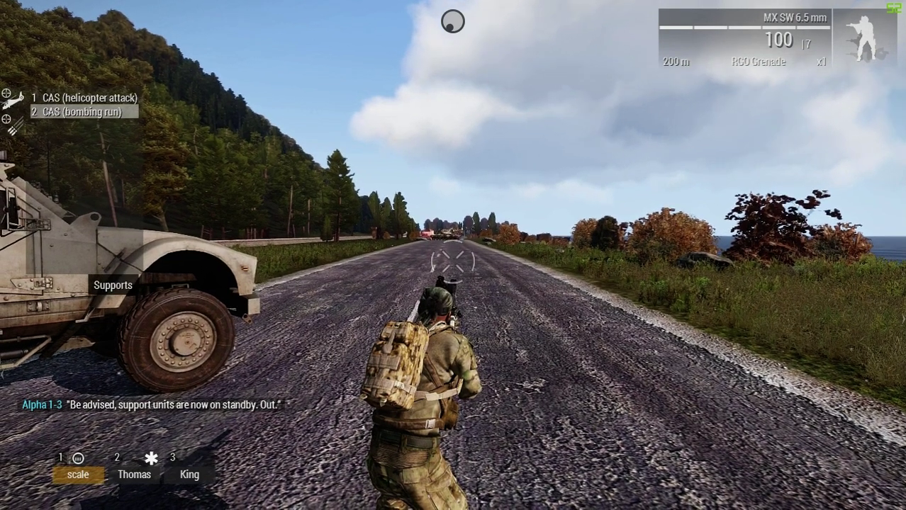
scroll(453, 261, "up", 1)
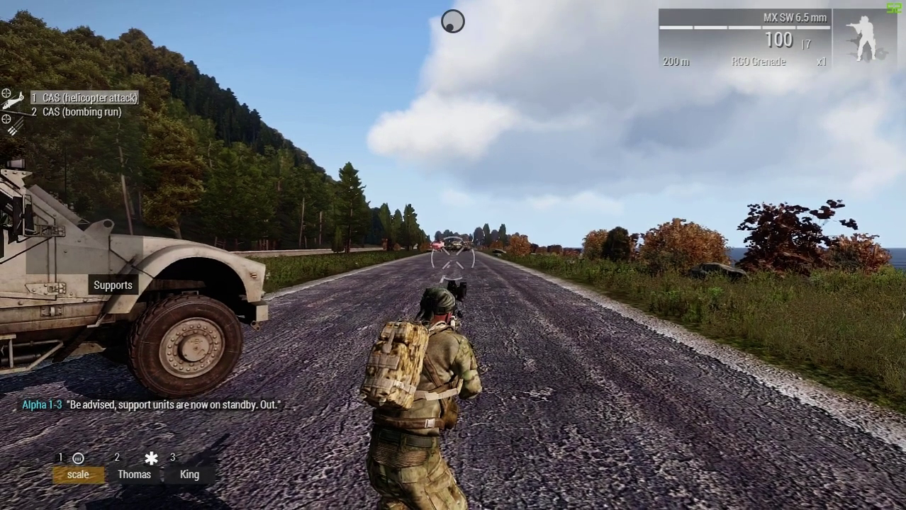
key("BackSpace")
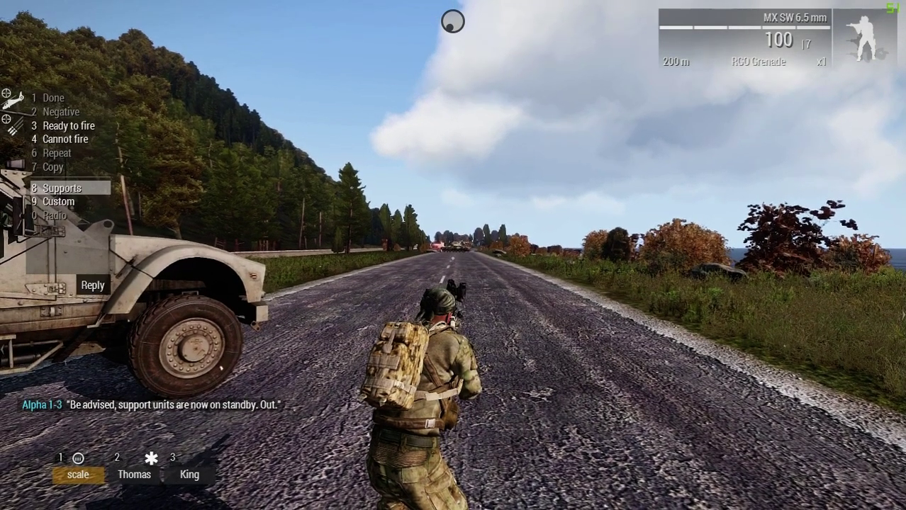
key("BackSpace")
Open the mission map with the compass and focus on the coastal road just north of the squad
key("m")
key("k")
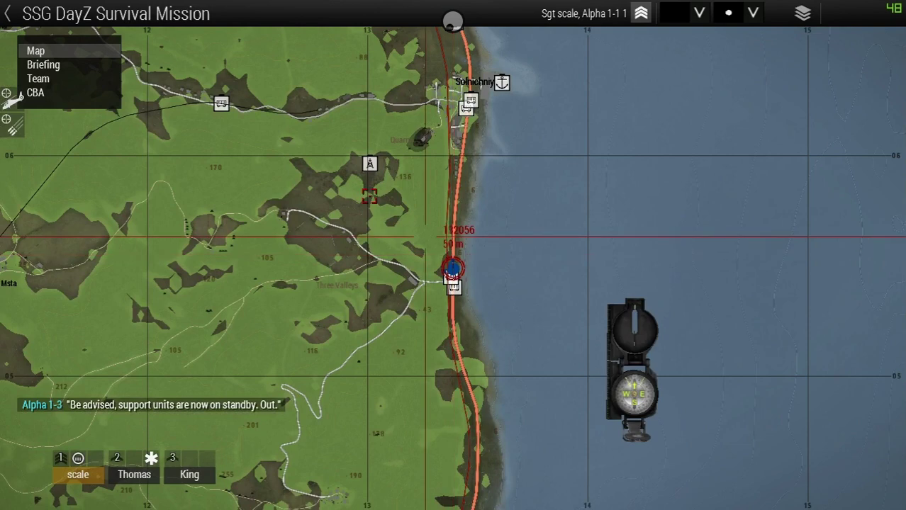
scroll(500, 249, "up", 3)
scroll(514, 285, "up", 3)
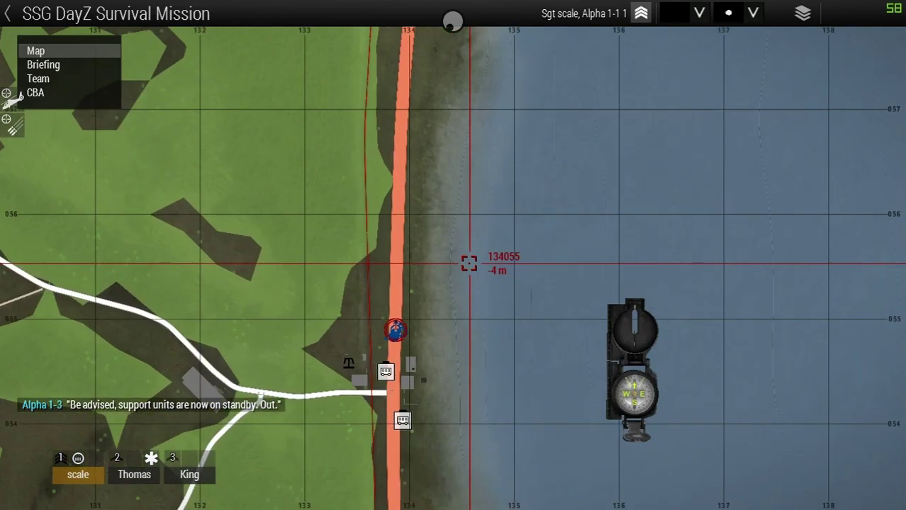
scroll(381, 244, "up", 2)
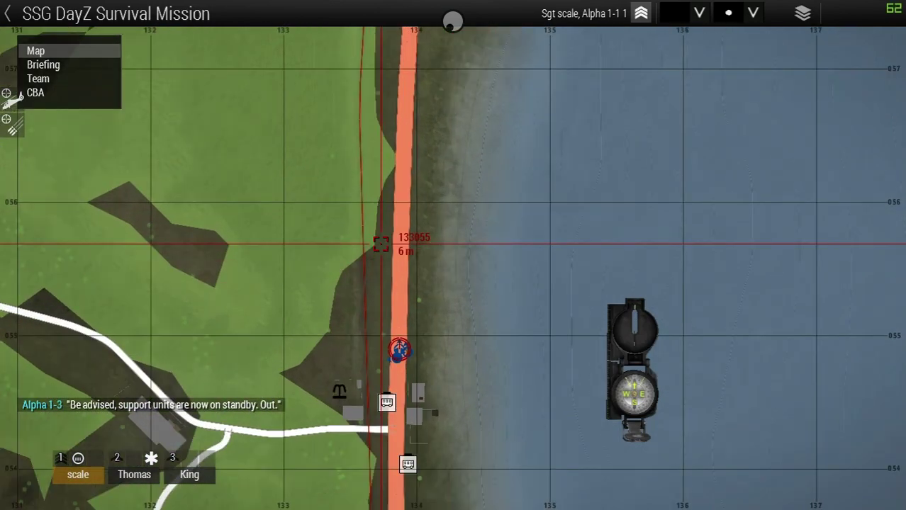
right_click_drag(381, 243, 361, 294)
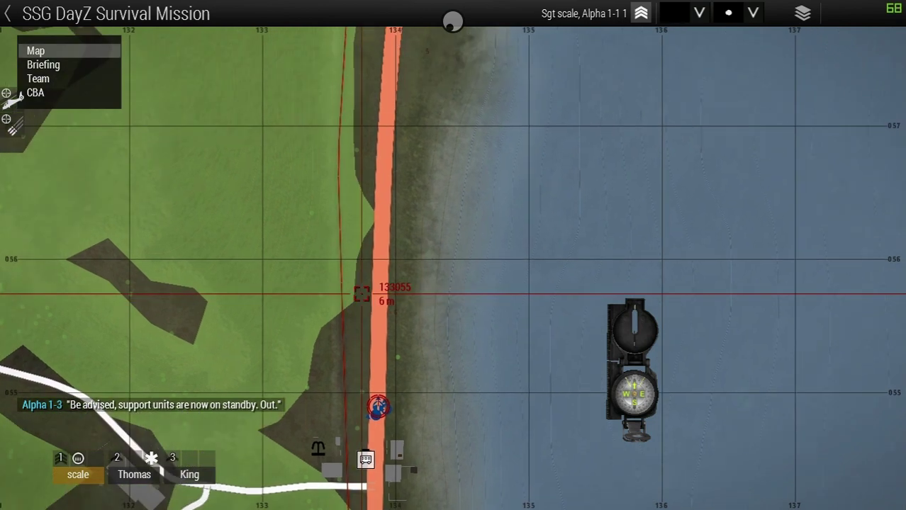
Review the CAS helicopter attack and bombing run supports over the mission map, then close the map
key("0")
scroll(361, 287, "down", 3)
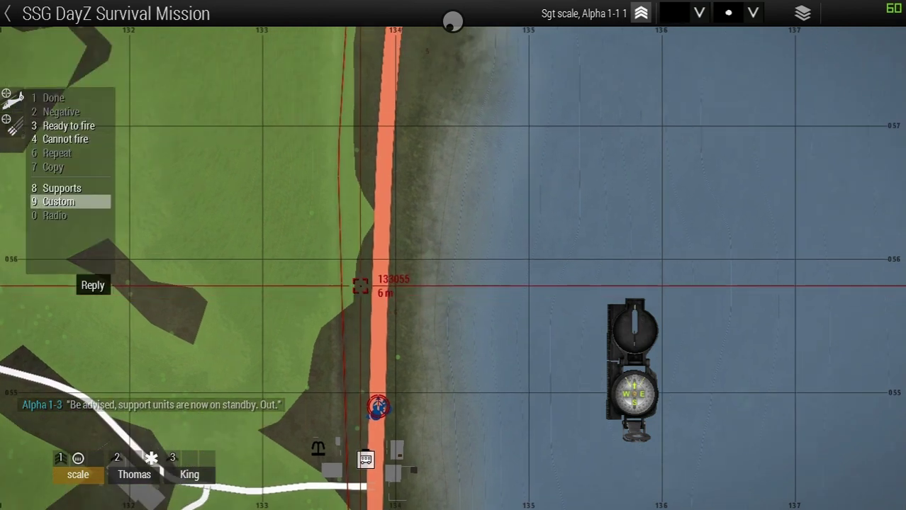
scroll(360, 285, "up", 1)
middle_click(360, 286)
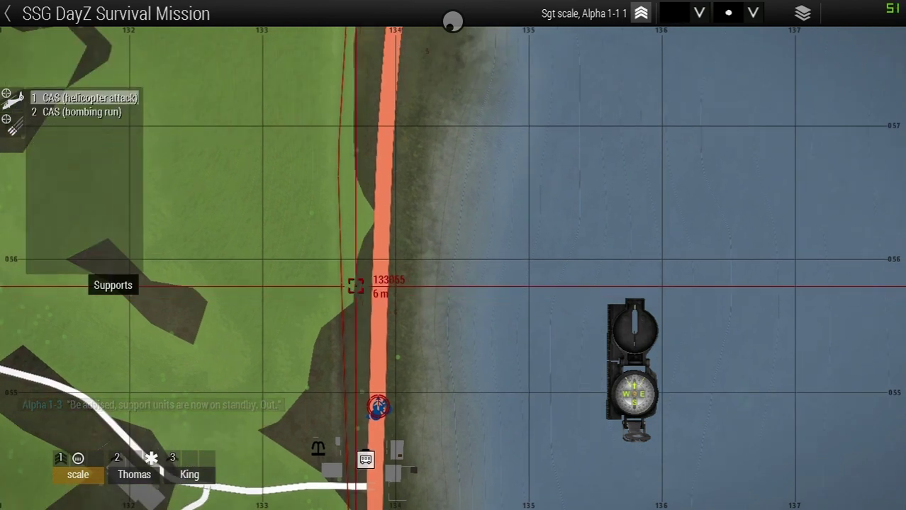
scroll(355, 285, "down", 1)
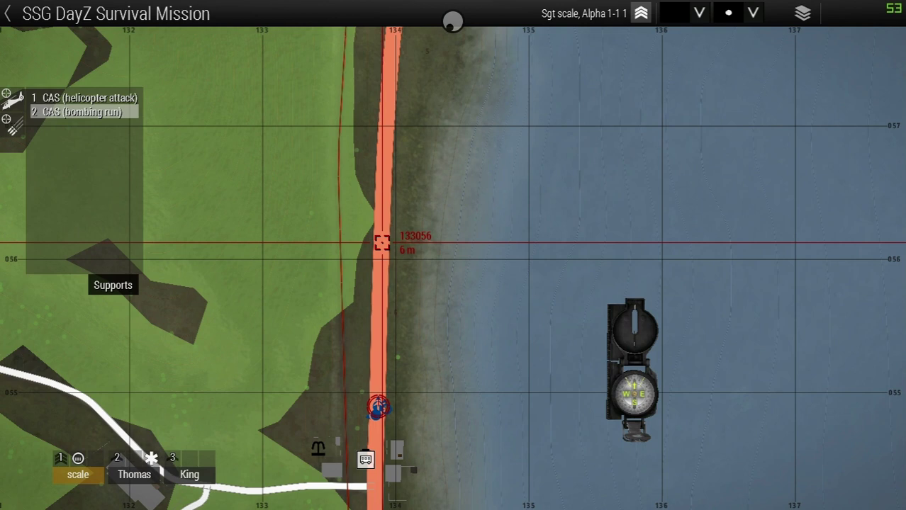
scroll(381, 242, "up", 1)
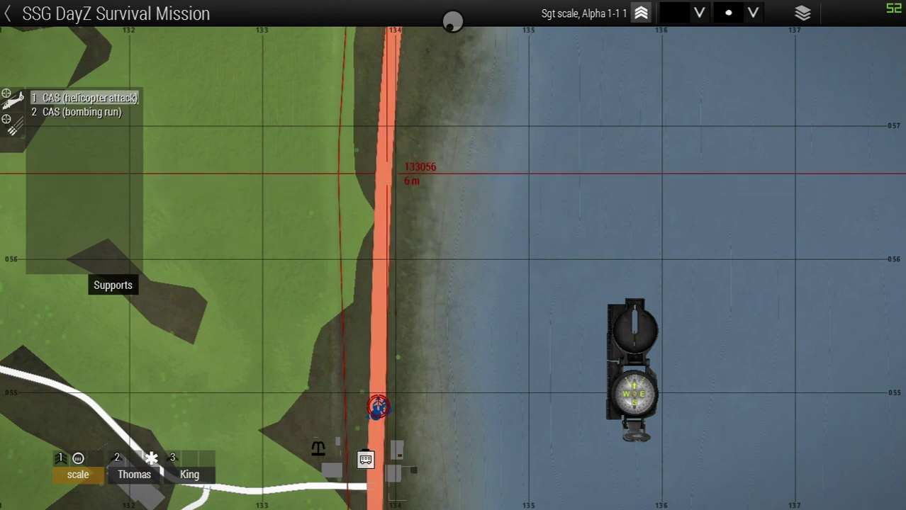
key("m")
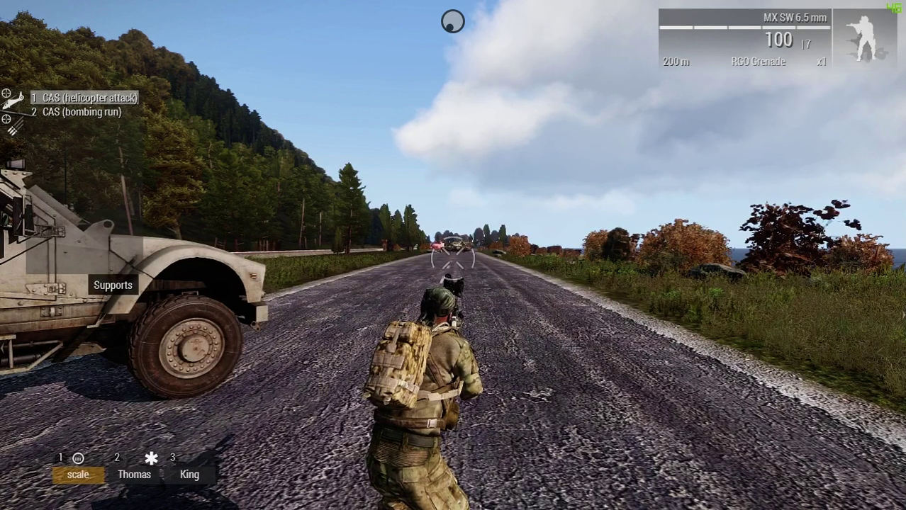
Ready the Laser Designator (Sand), dismiss the supports list, and lase the camouflaged tank down the road
key("b")
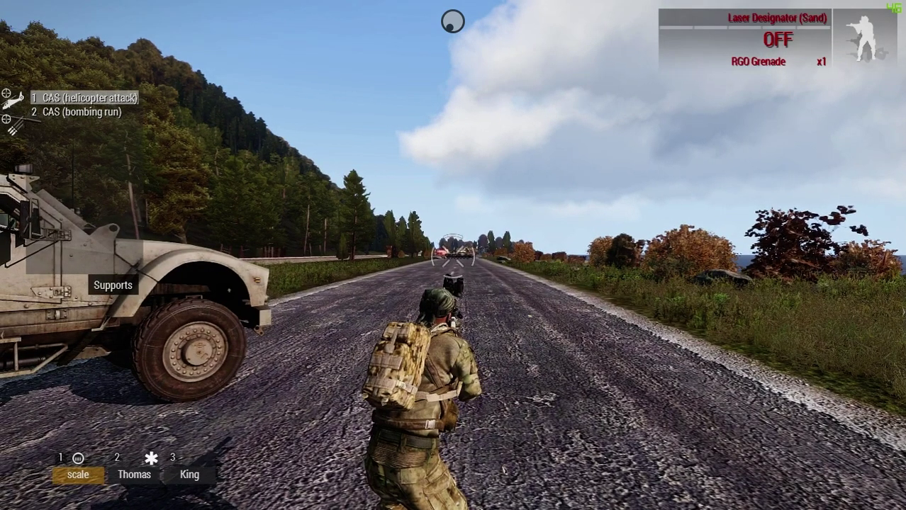
key("BackSpace")
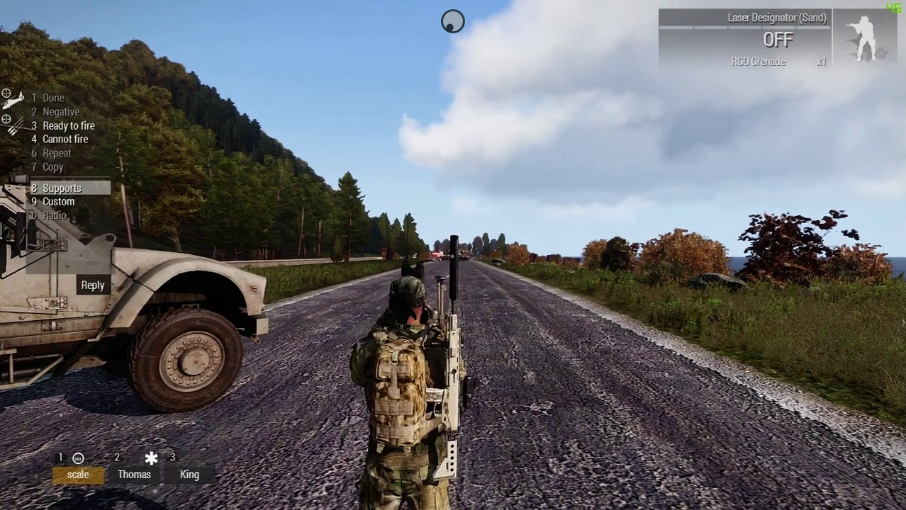
key("BackSpace")
right_click(453, 256)
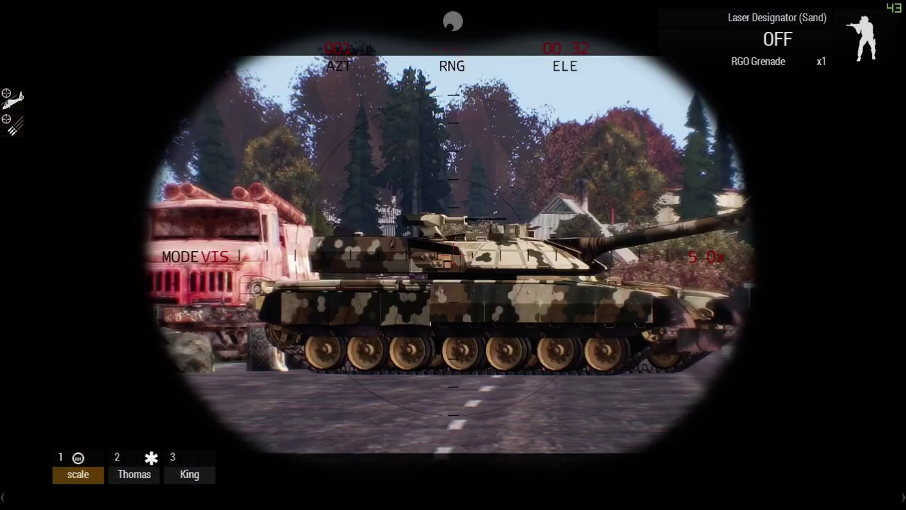
left_click(453, 255)
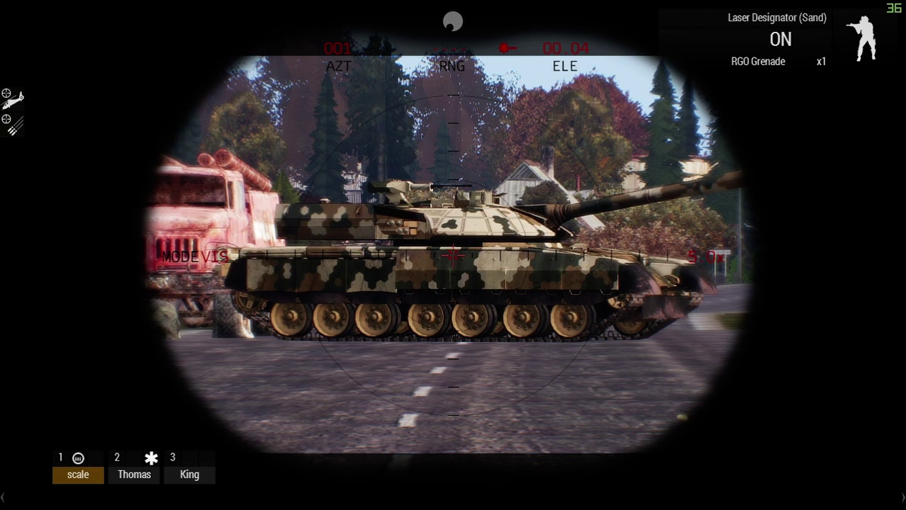
left_click(453, 255)
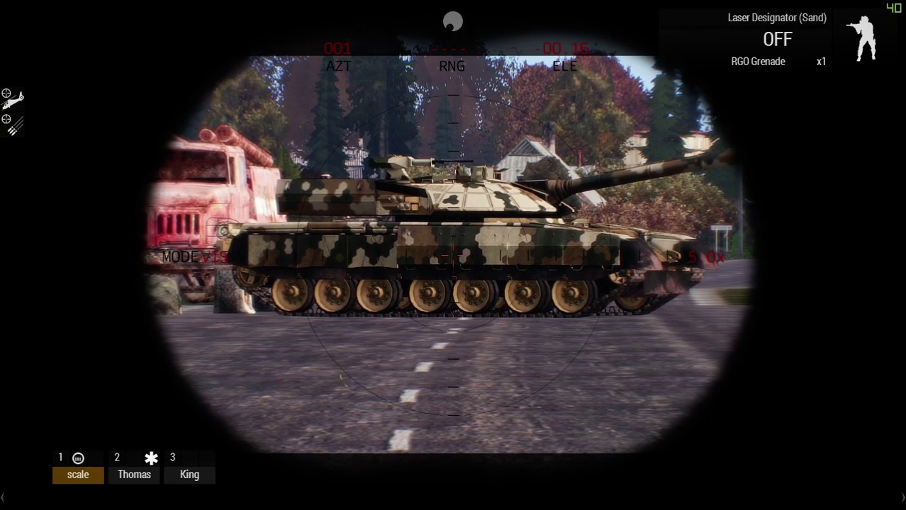
left_click(453, 255)
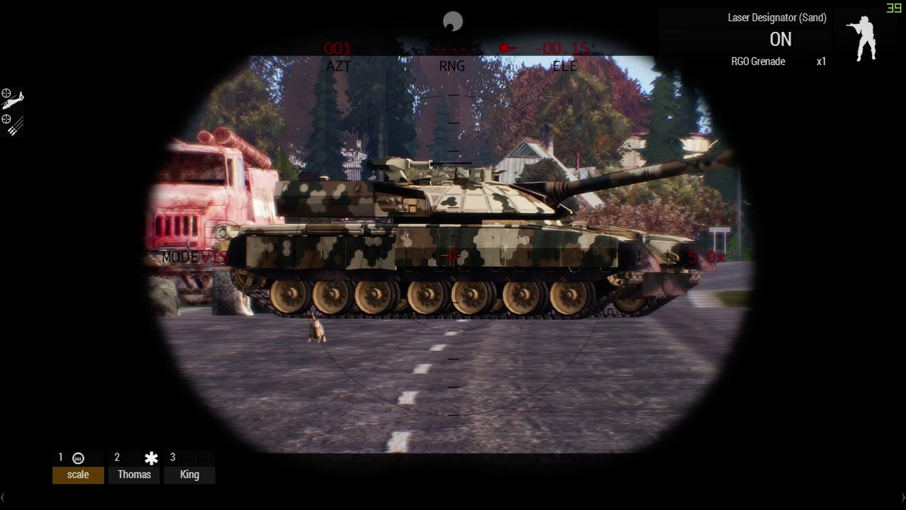
Call in a CAS bombing run on the lased tank from the A-164 Wipeout (CAS) with a laser-guided bomb
key("0")
key("8")
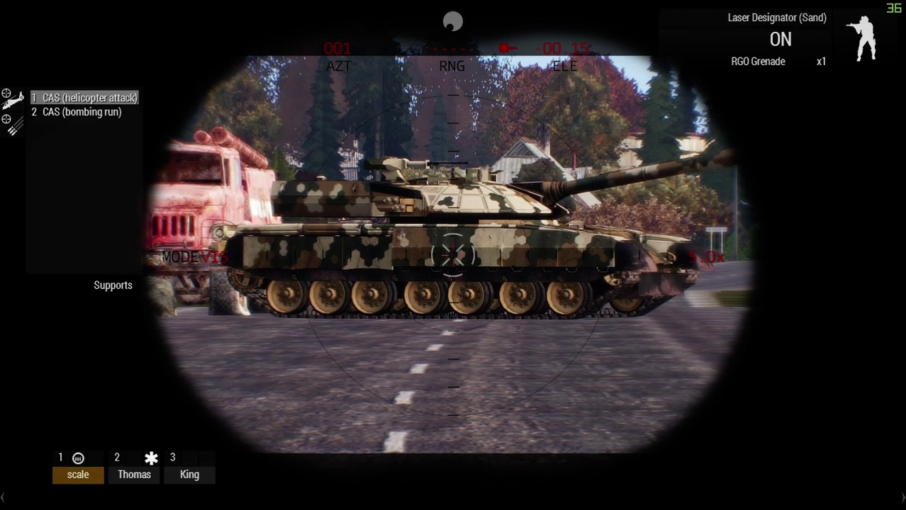
scroll(453, 255, "down", 1)
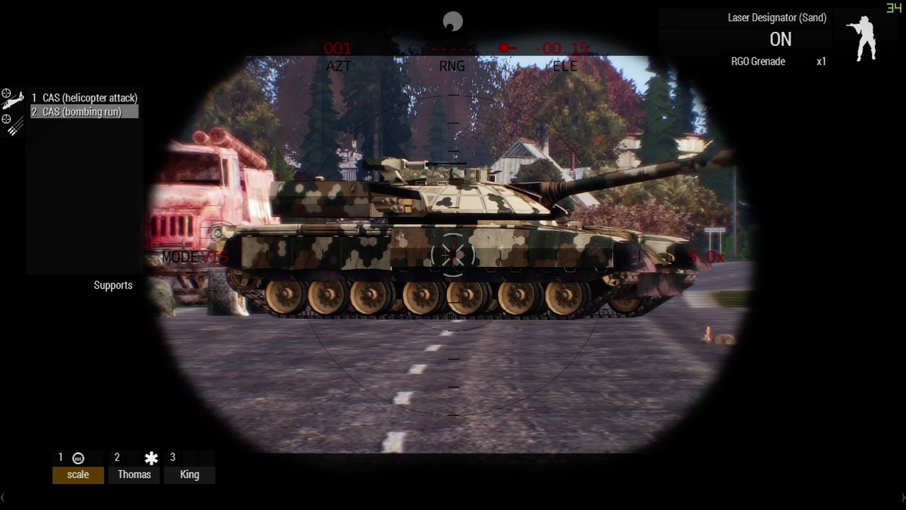
middle_click(453, 255)
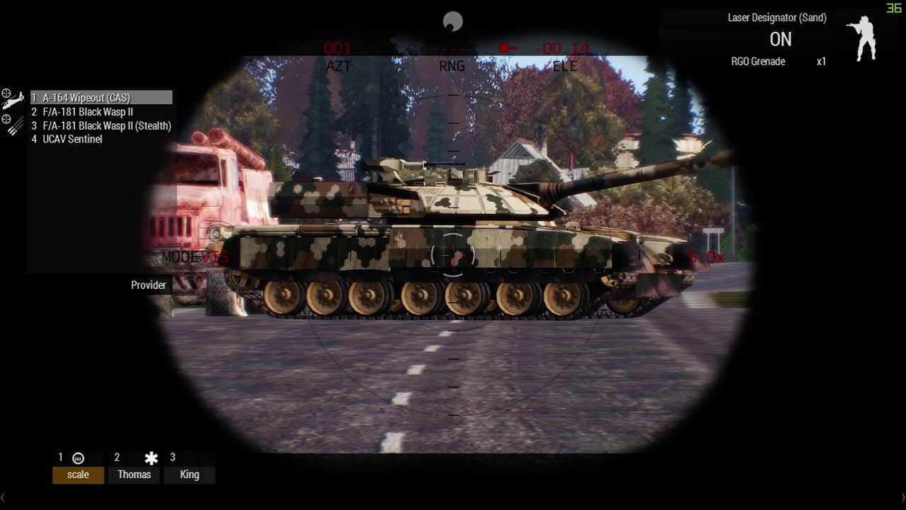
scroll(453, 256, "down", 3)
scroll(453, 255, "up", 3)
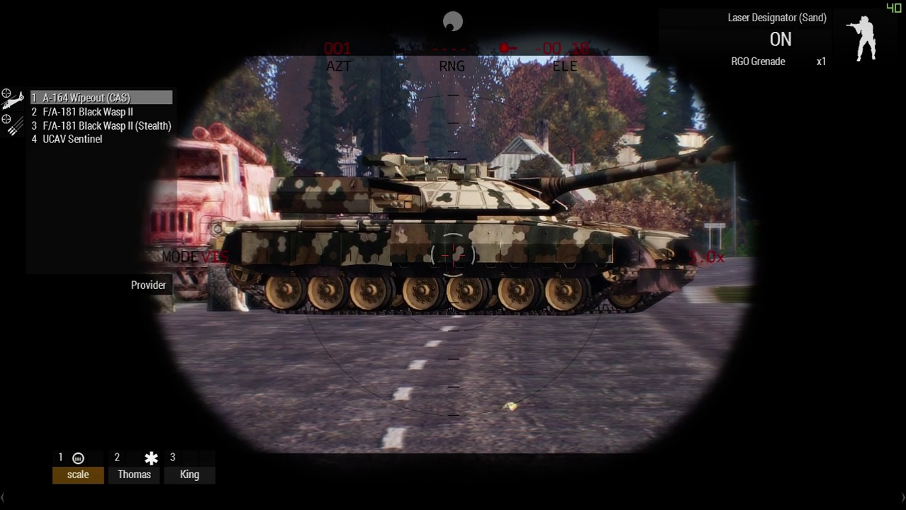
key("space")
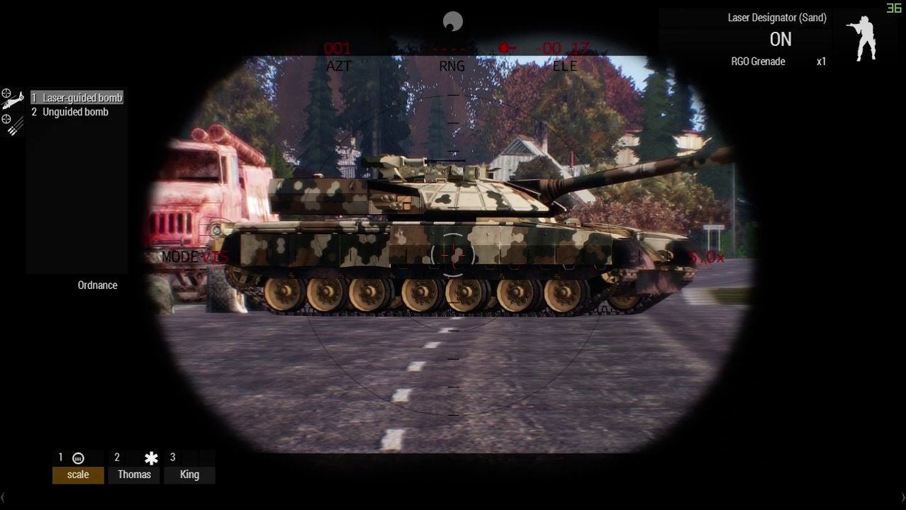
key("space")
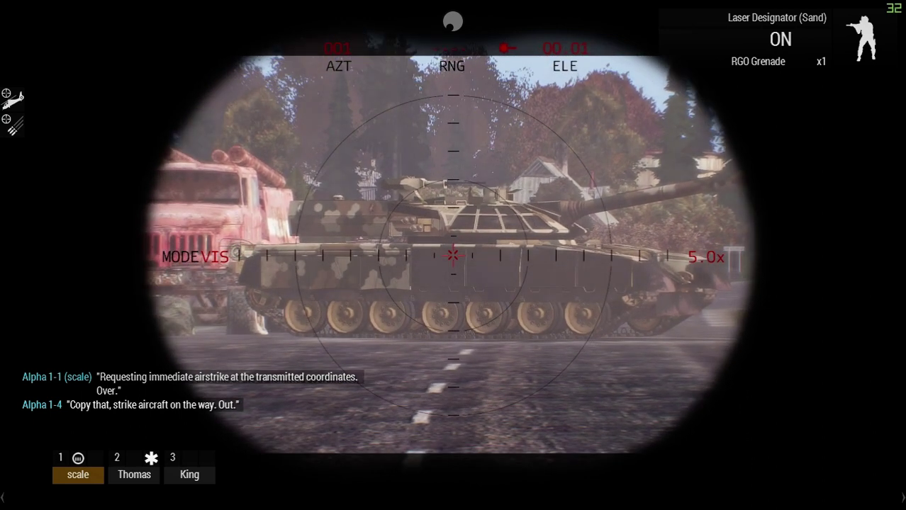
Choose the CAS (helicopter attack) support while keeping the laser on the tank
key("0")
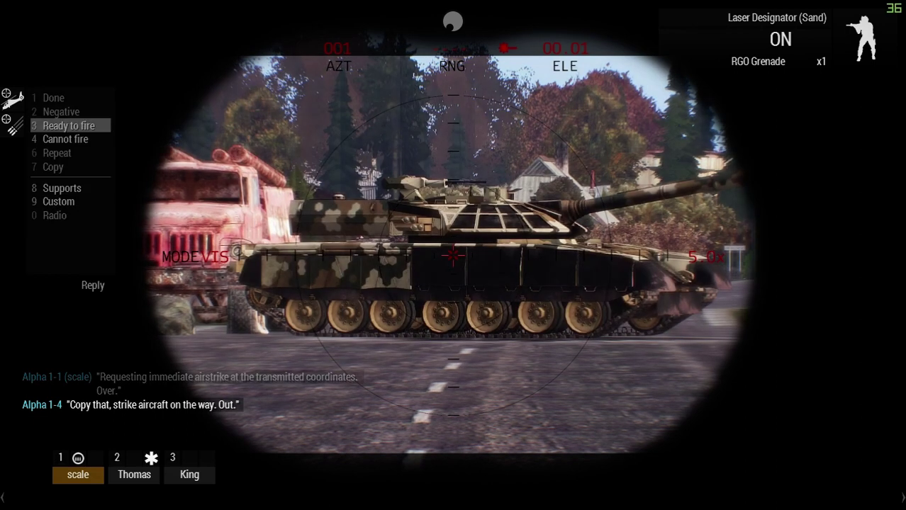
key("8")
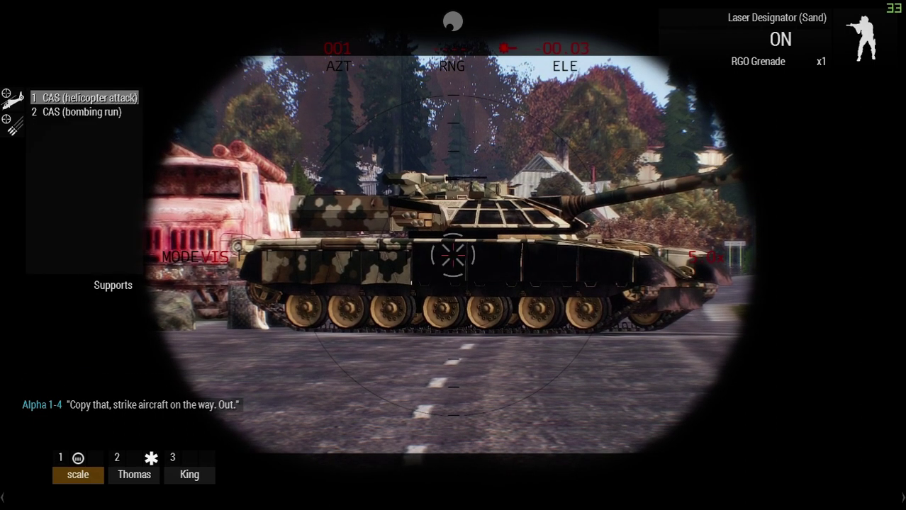
key("1")
key("2")
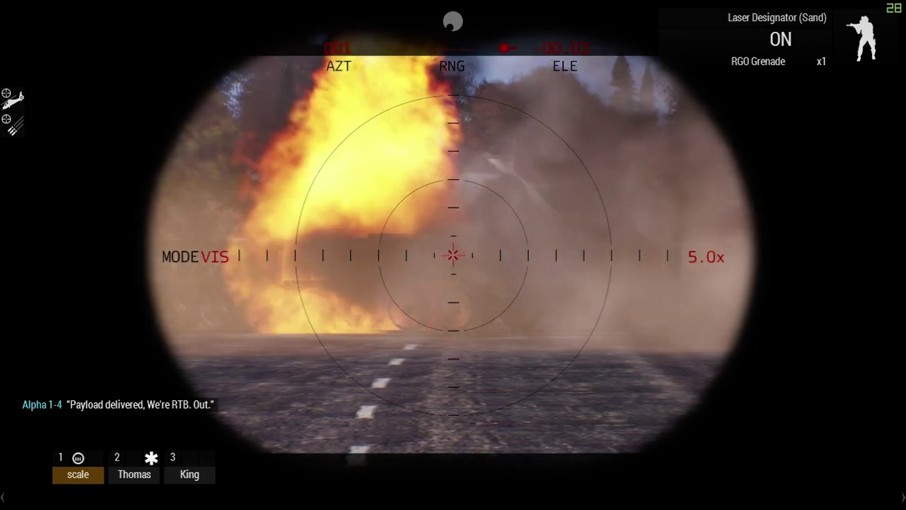
Leave the designator view and end the playtest, returning to the Eden Editor with the squad and armoured vehicle in view
right_click(453, 256)
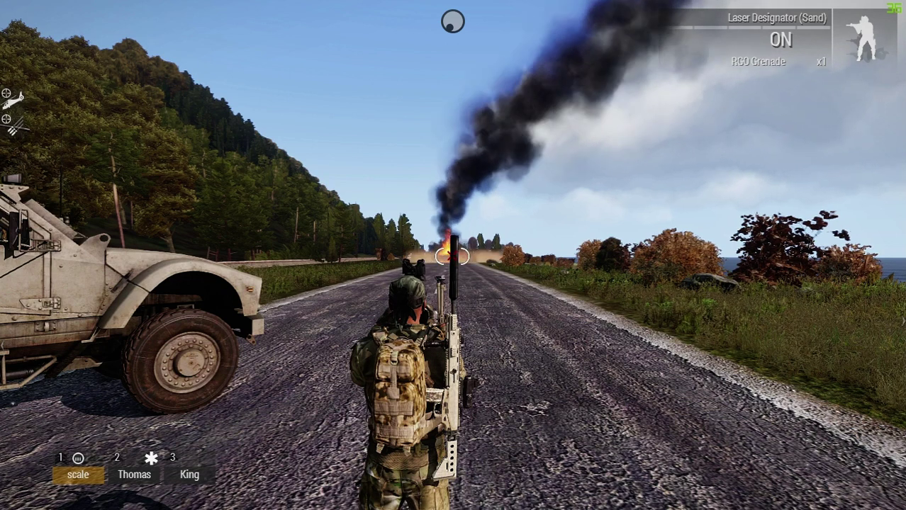
key("Escape")
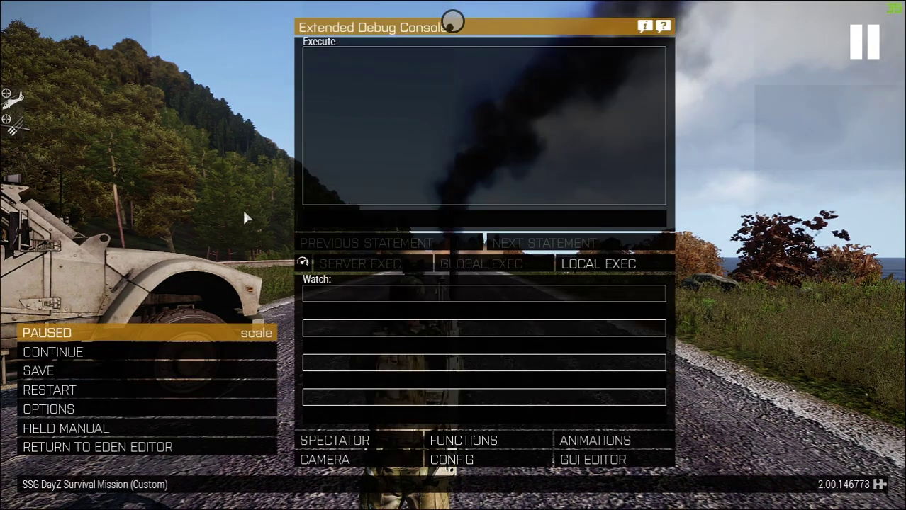
left_click(131, 445)
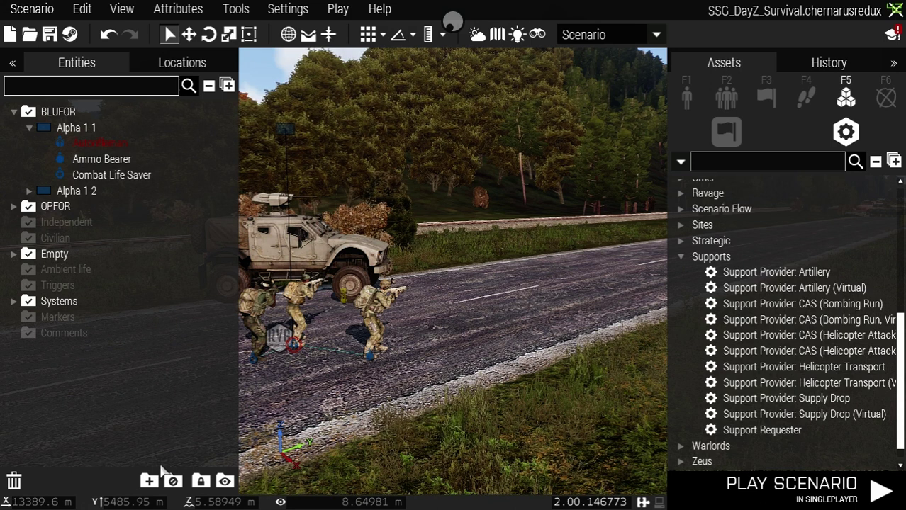
right_click_drag(161, 466, 329, 402)
mouse_move(407, 401)
right_mouse_down()
mouse_move(446, 398)
mouse_move(423, 407)
right_mouse_up()
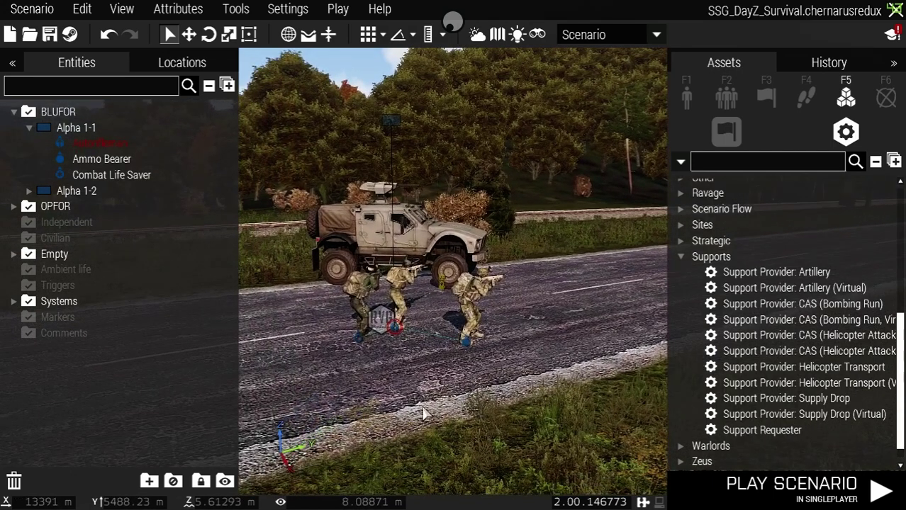